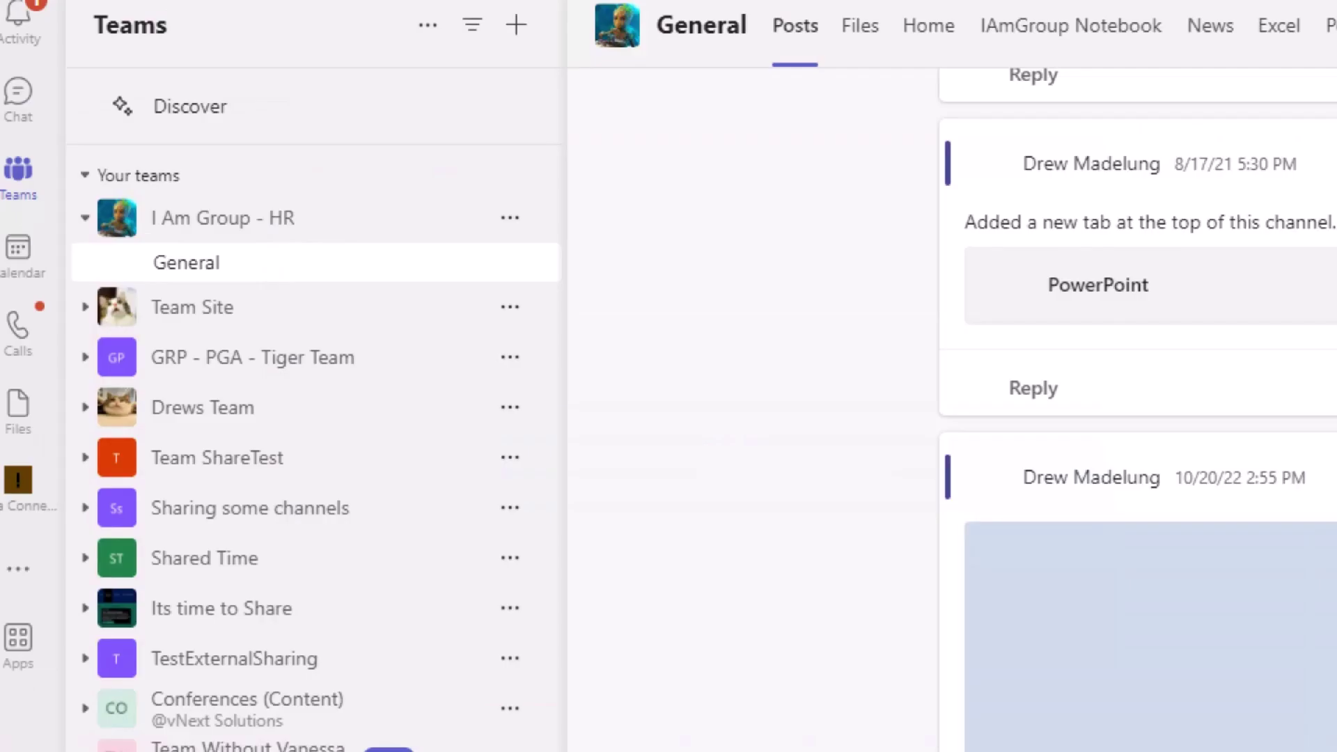
Open the member management page of the I Am Group - HR team and expand its members and guests.
mouse_move(213, 206)
mouse_down()
mouse_move(45, 181)
mouse_move(137, 277)
mouse_up()
drag(276, 343, 421, 200)
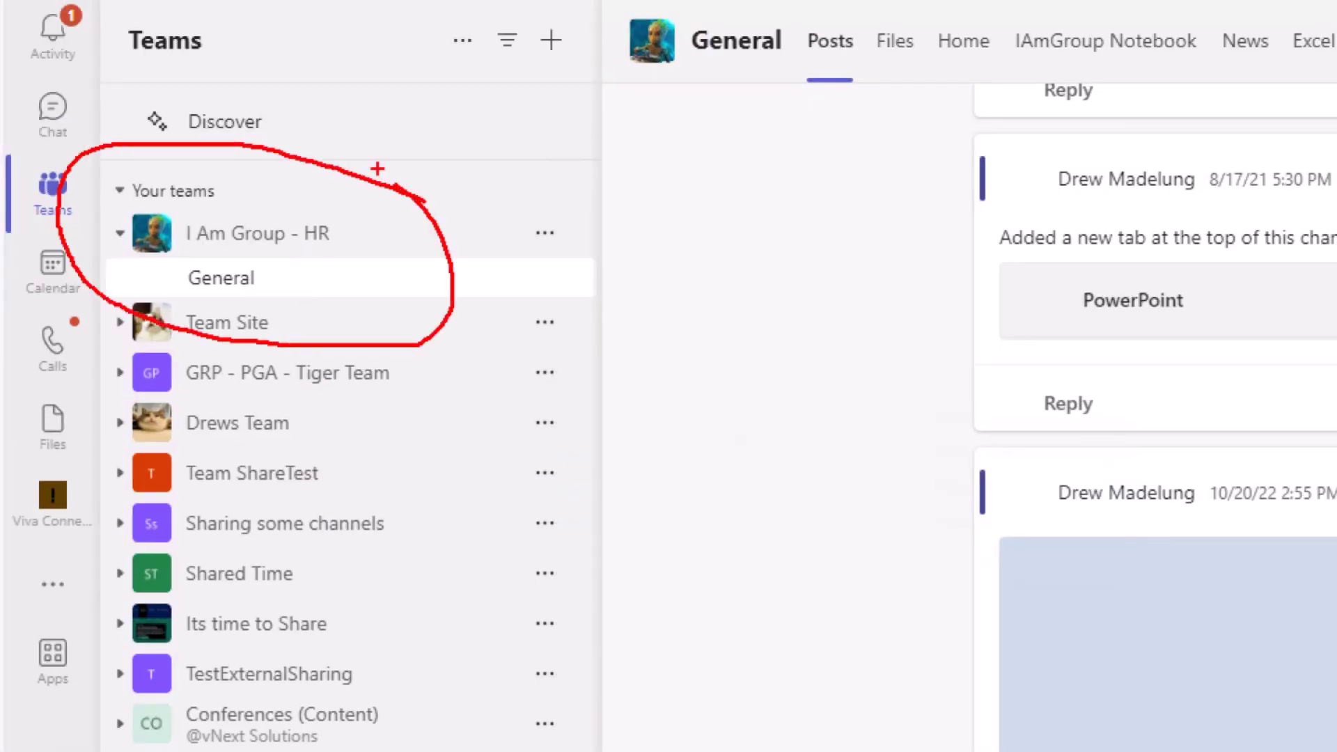
drag(279, 289, 362, 276)
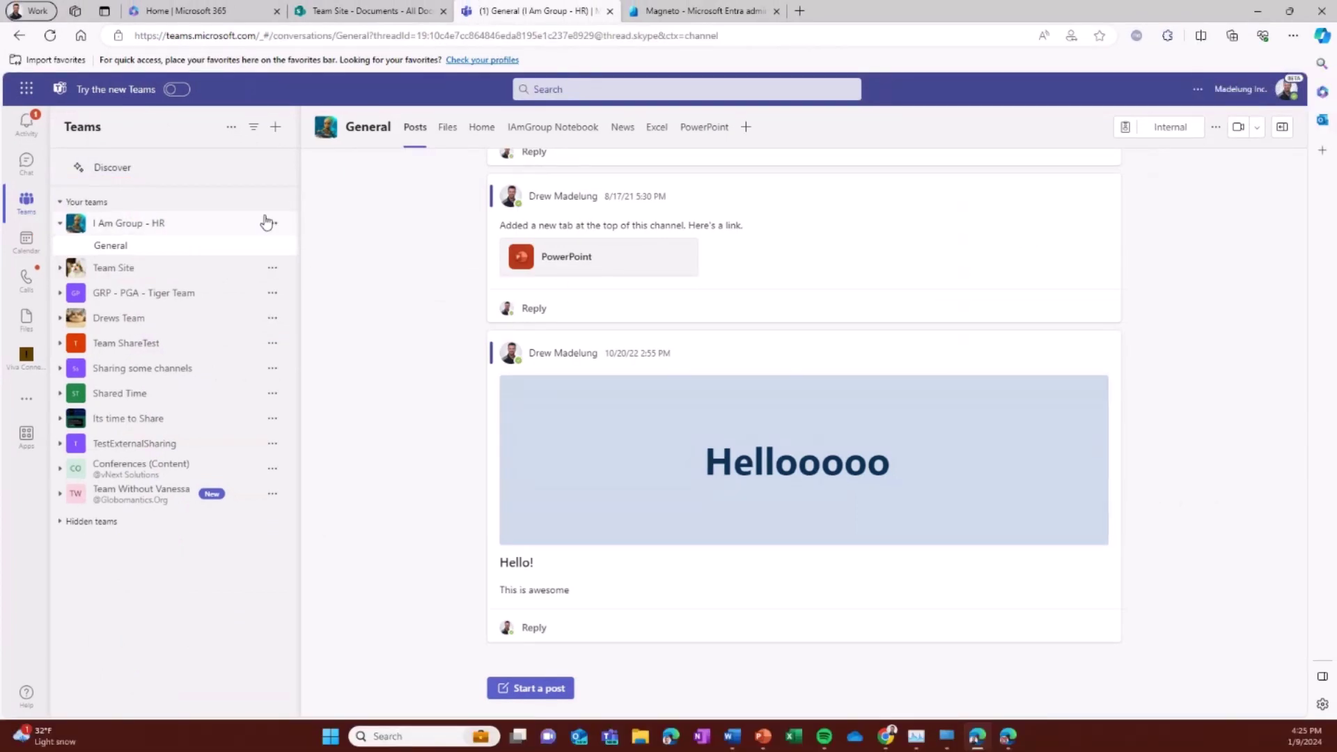
click(544, 233)
click(277, 283)
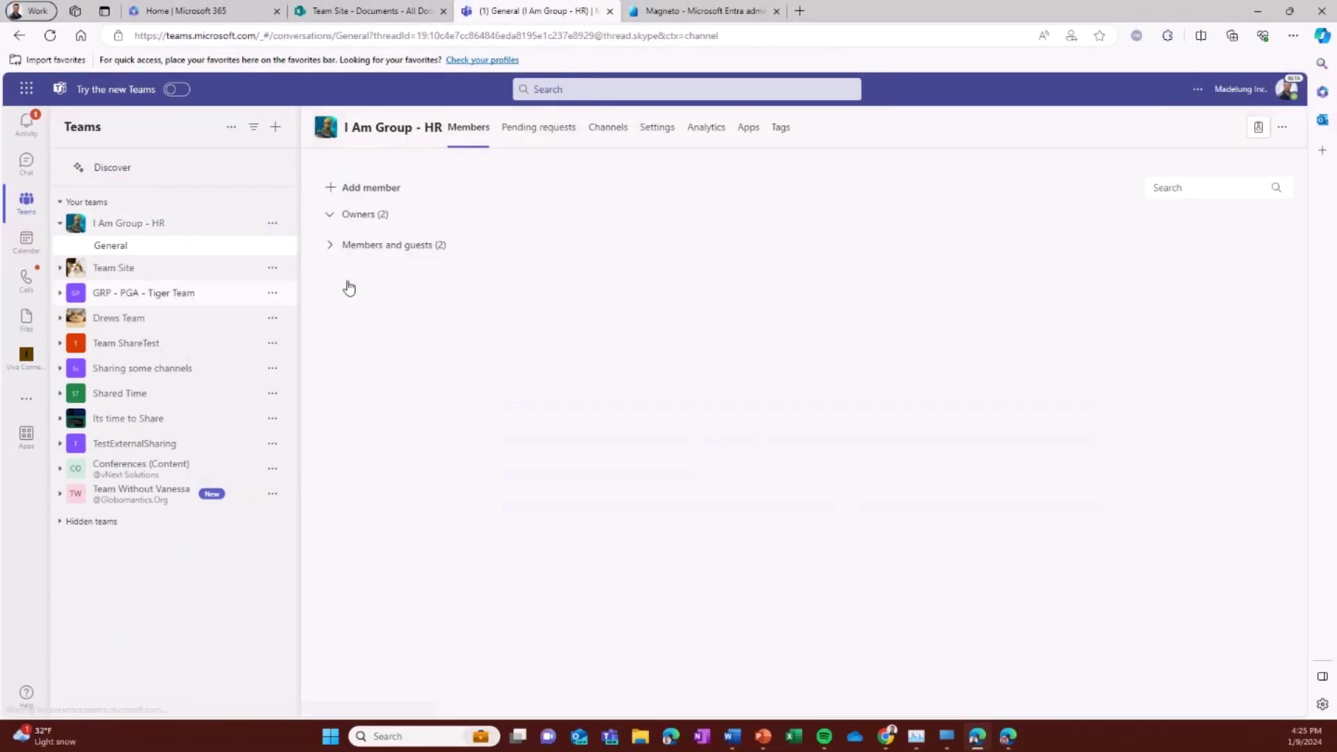
click(340, 346)
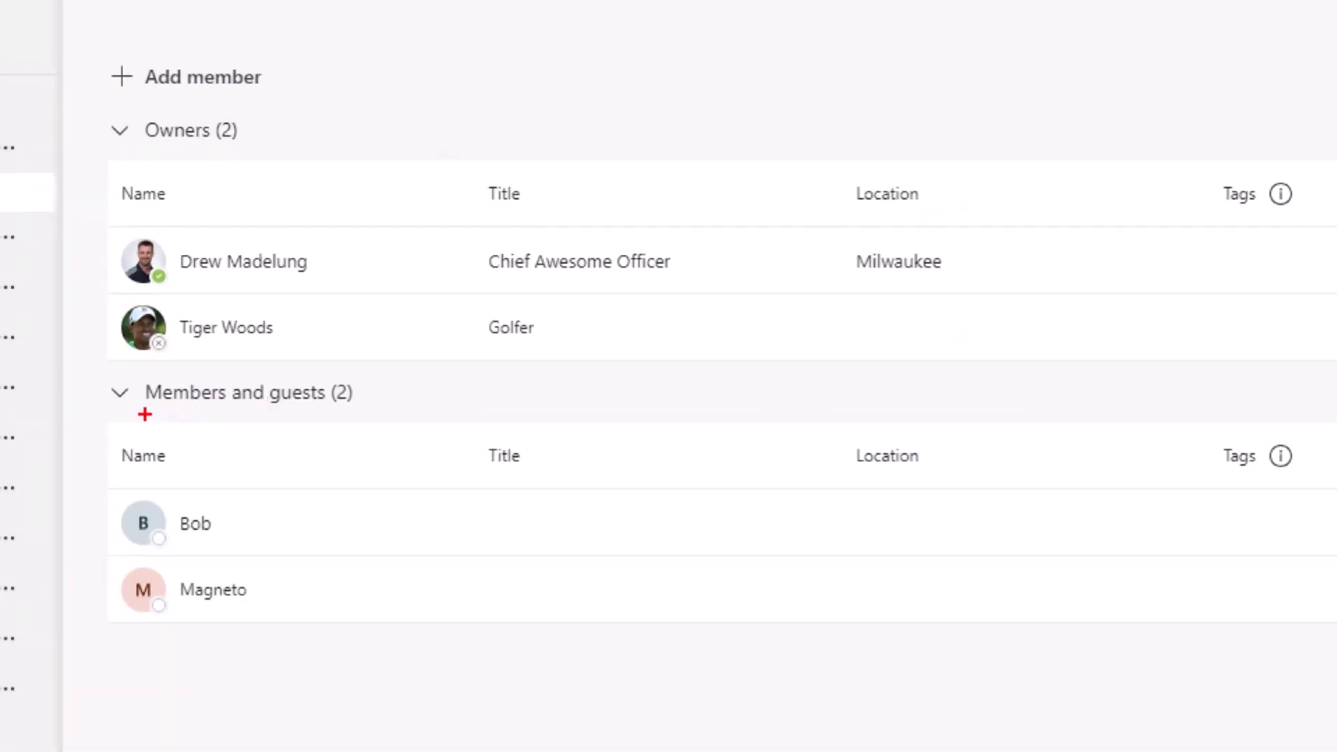
Examine the owners, the members and guests, and the assigned guest roles of the I Am Group - HR team.
drag(136, 407, 374, 408)
drag(145, 147, 257, 150)
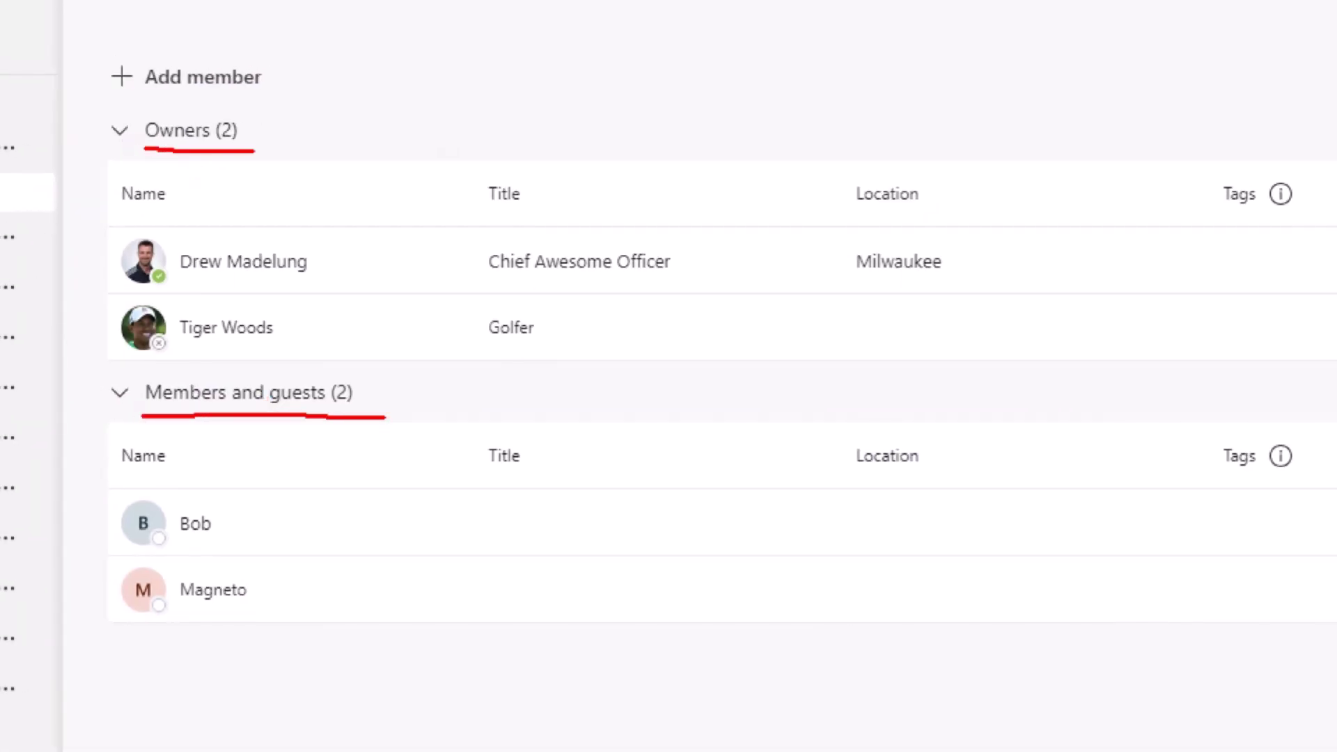
mouse_move(263, 380)
mouse_down()
mouse_move(370, 419)
mouse_move(368, 379)
mouse_up()
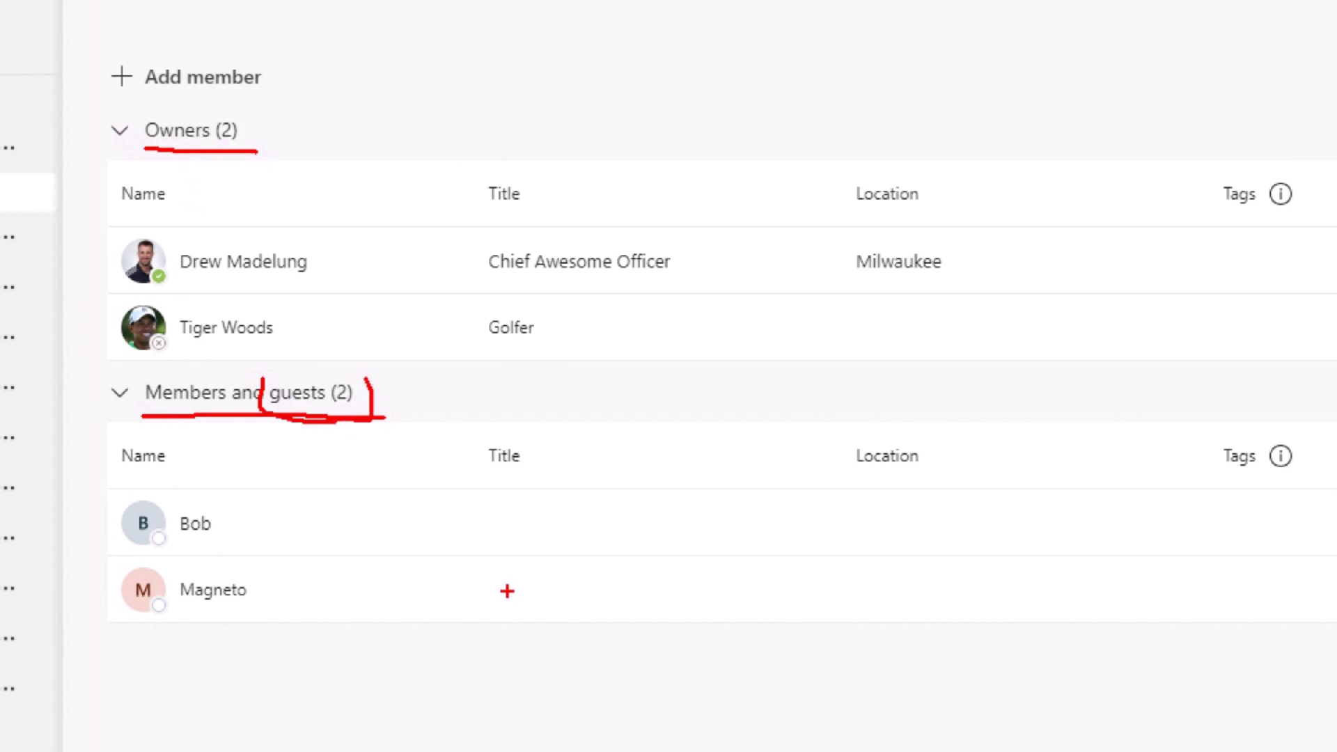
key(Escape)
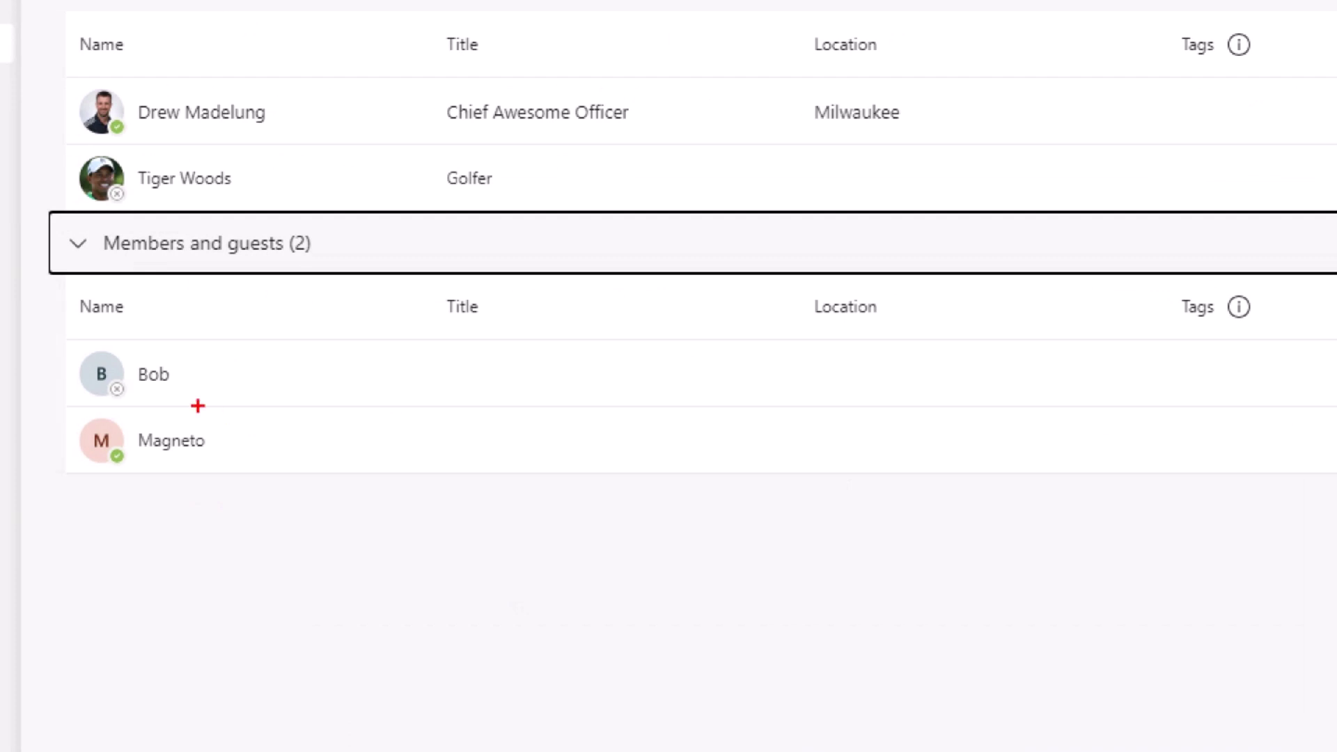
drag(209, 384, 250, 383)
drag(239, 444, 305, 445)
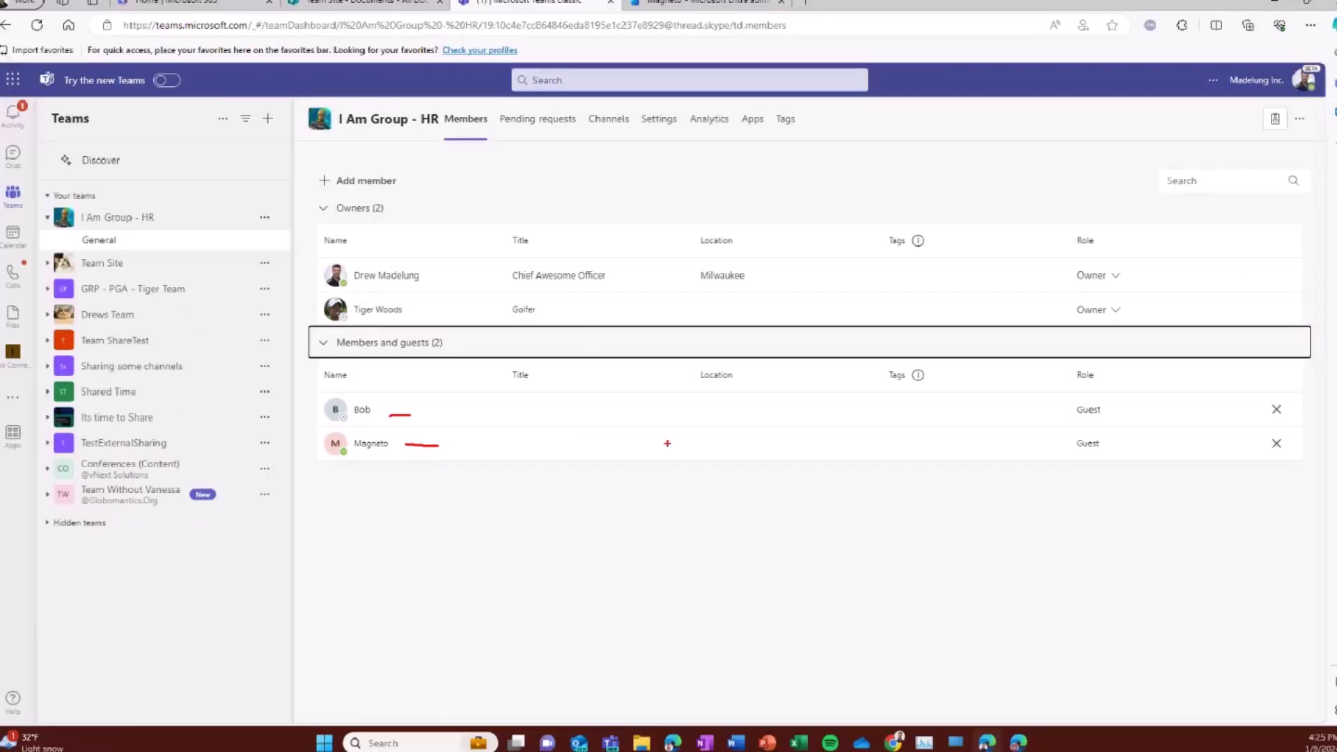
key(Escape)
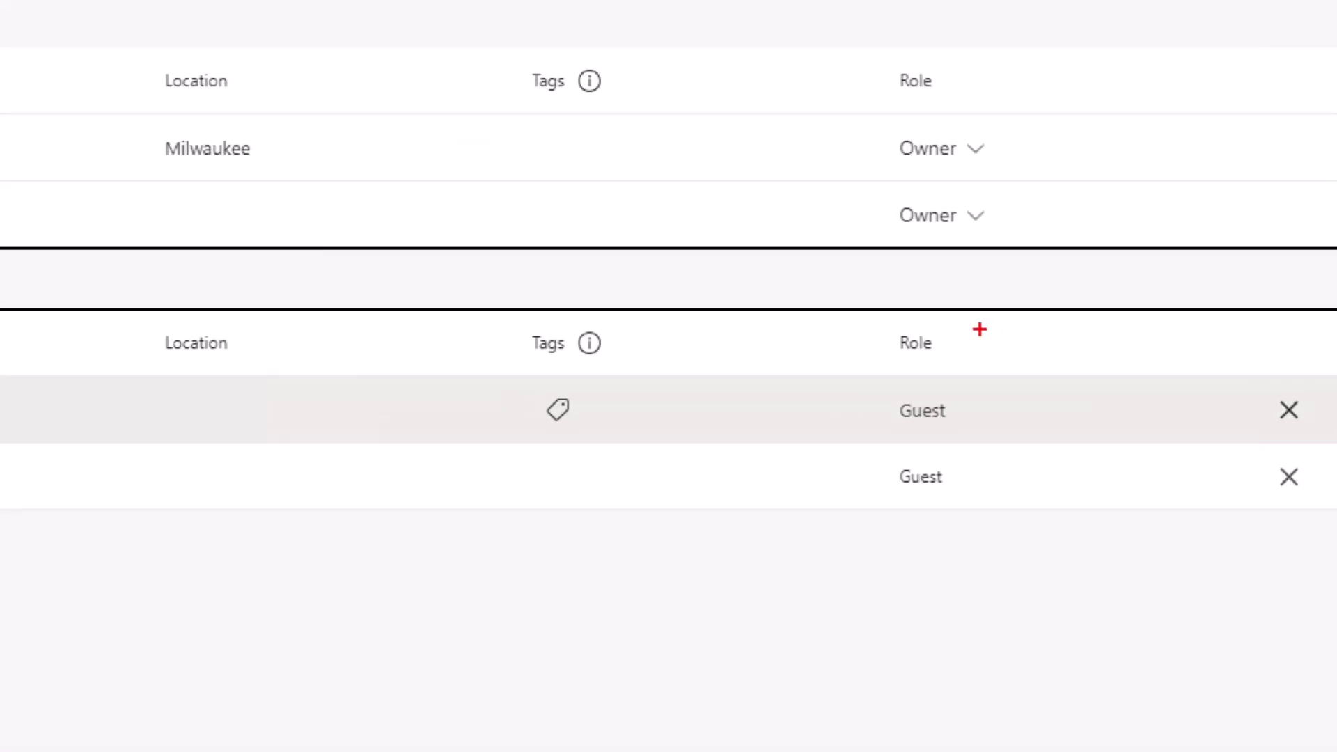
mouse_move(1114, 369)
mouse_down()
mouse_move(1028, 368)
mouse_move(1152, 409)
mouse_move(902, 267)
mouse_up()
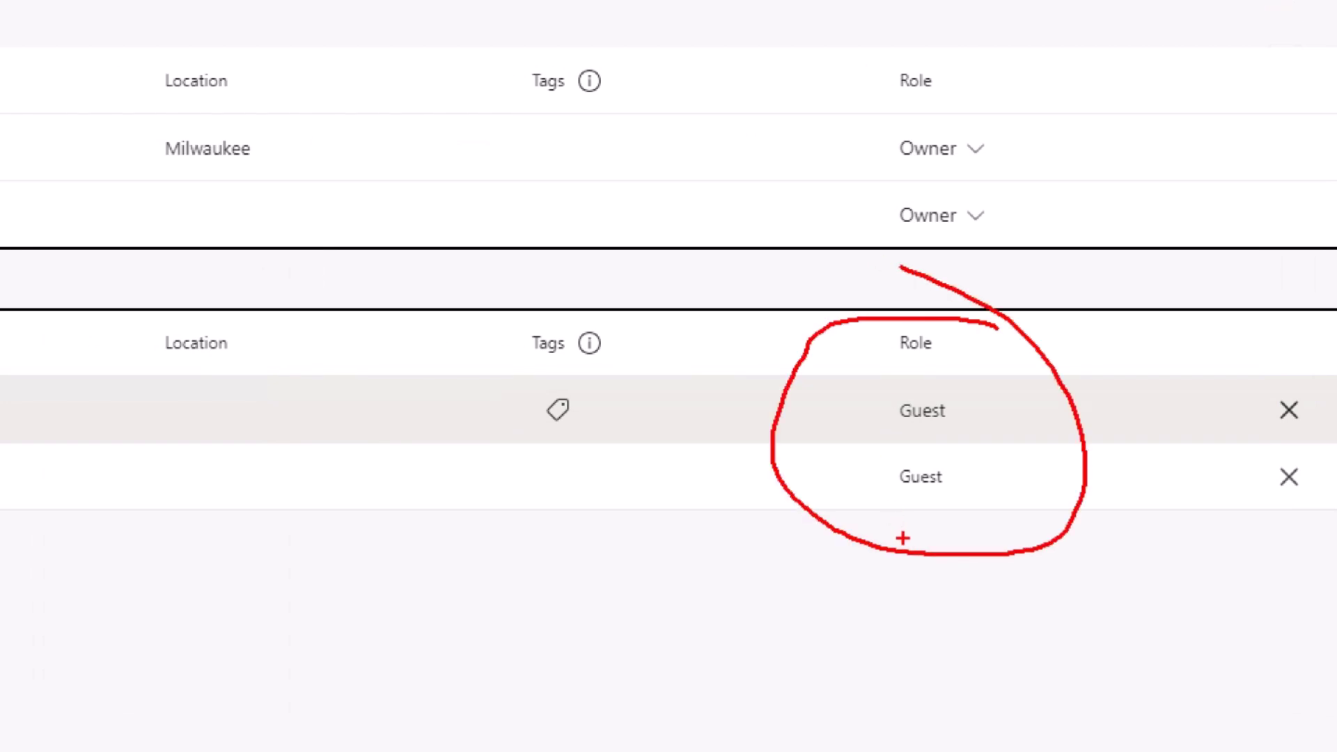
key(Escape)
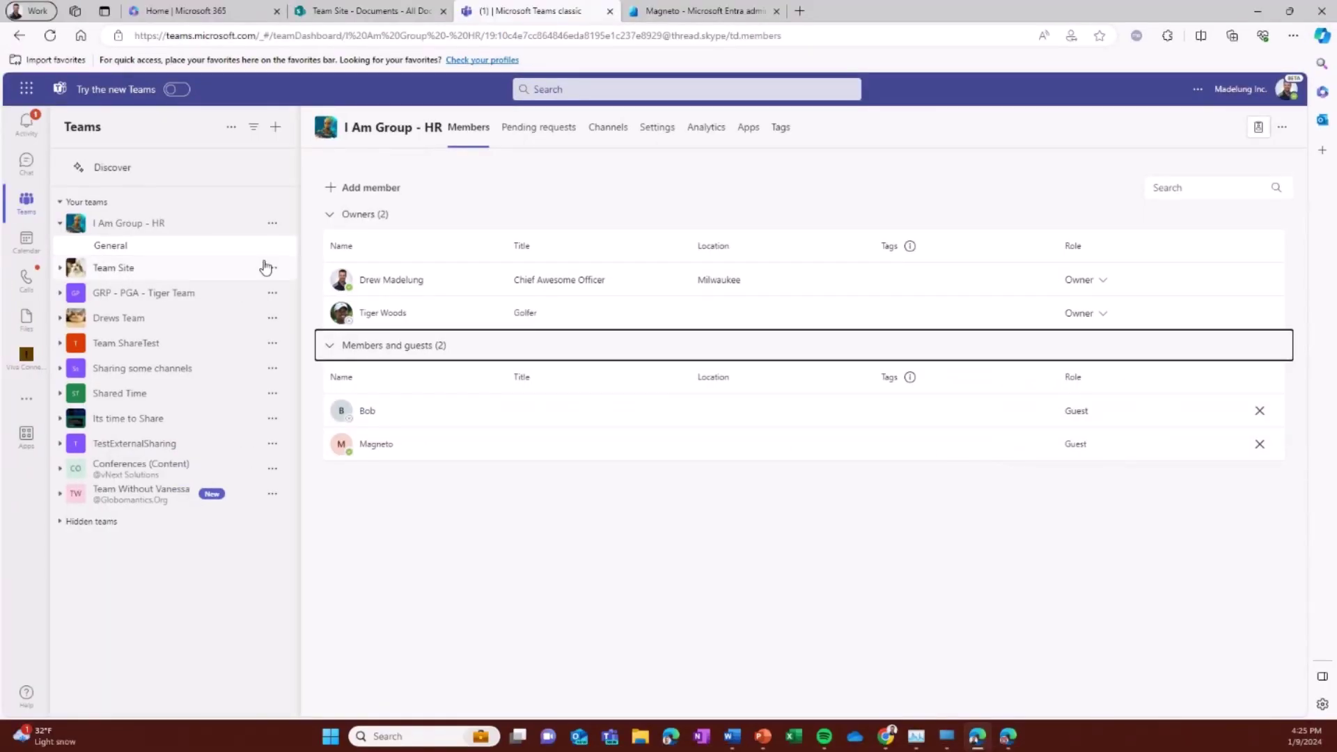
Open member management for the Shared Time team, expand its members and guests, and examine their roles.
click(272, 393)
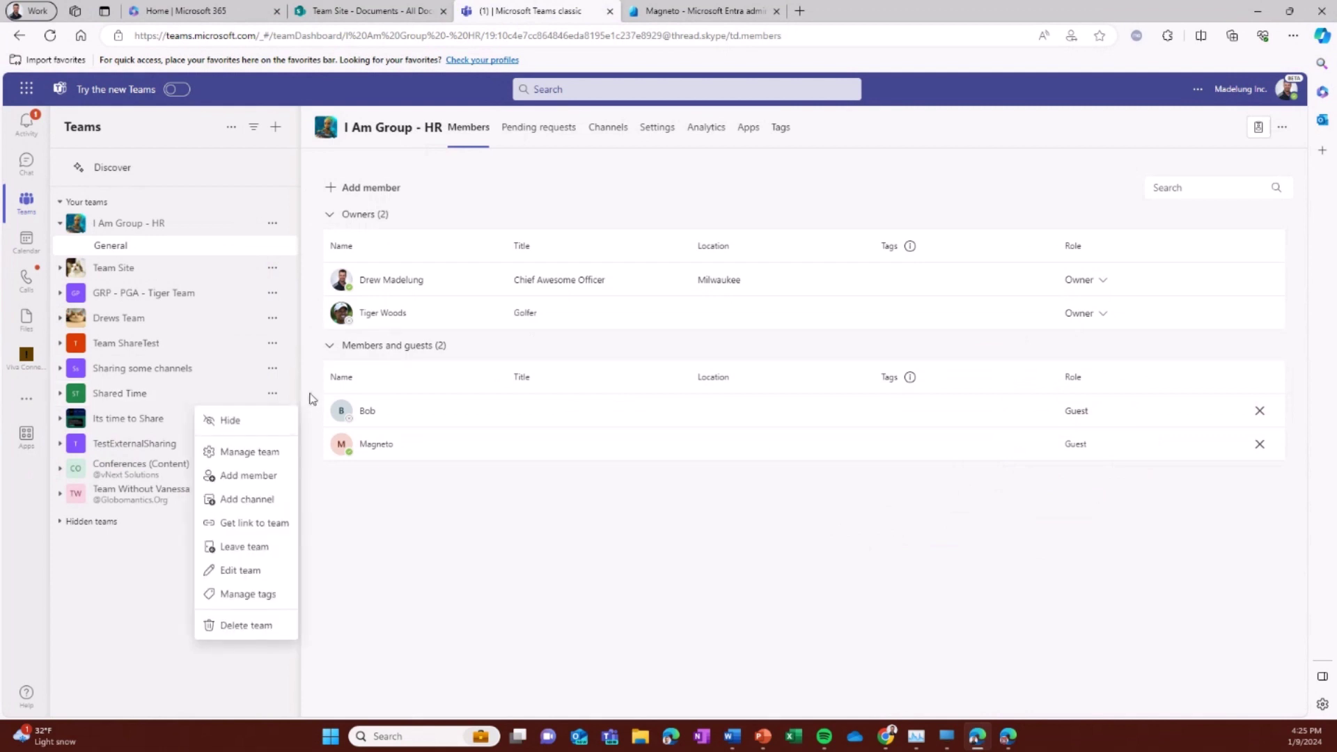
click(271, 449)
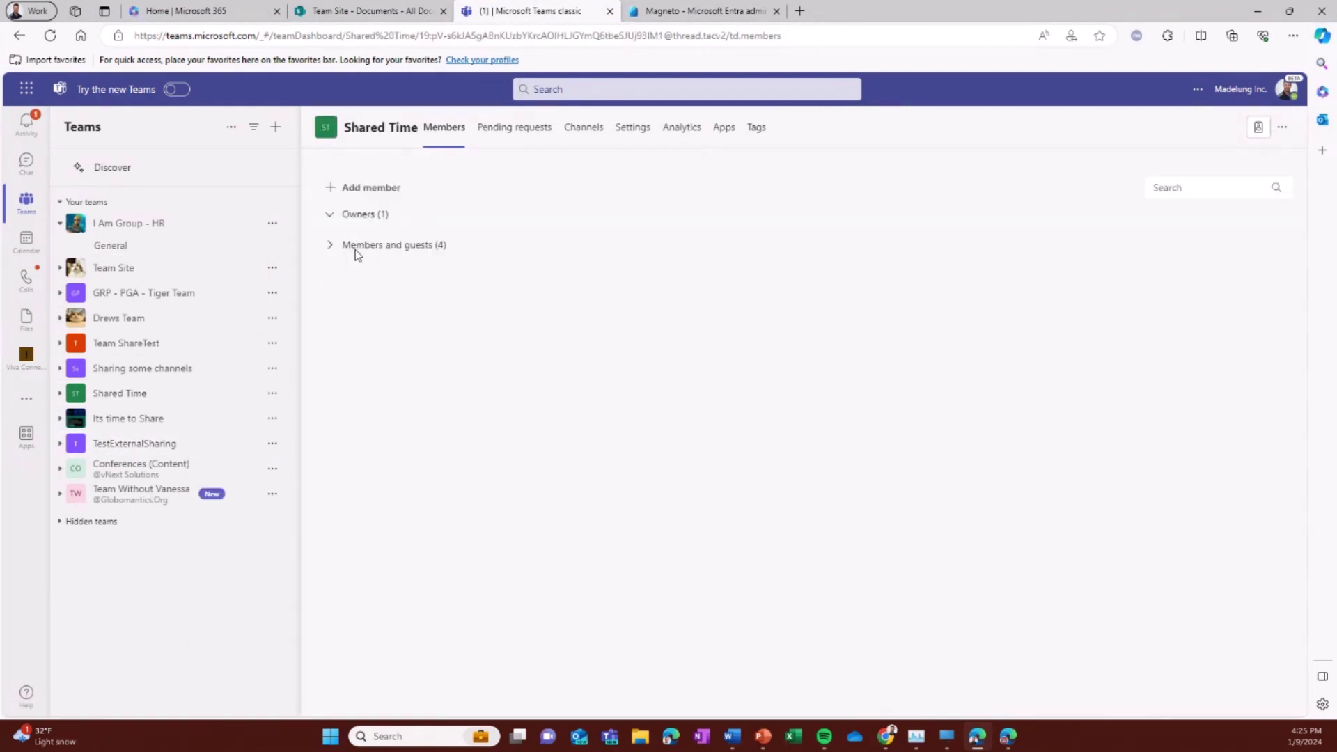
click(333, 312)
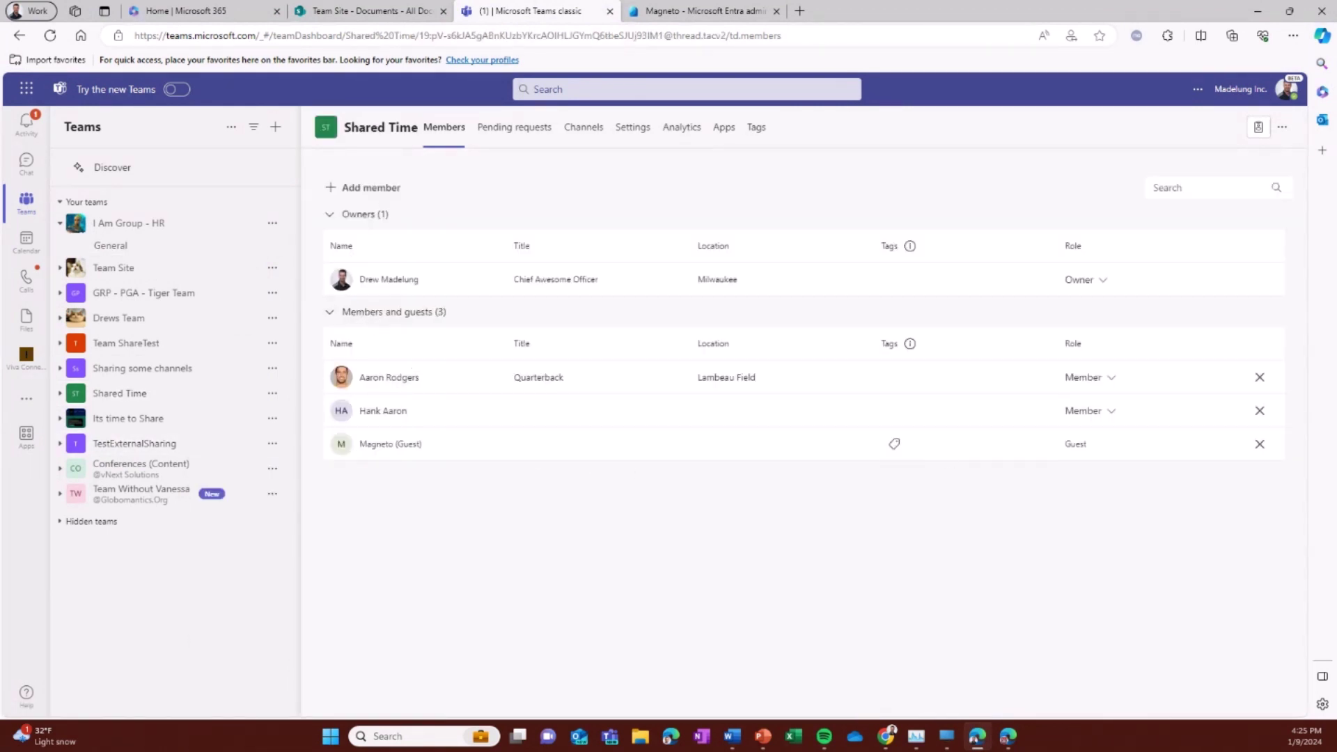
mouse_move(1118, 357)
mouse_down()
mouse_move(1146, 455)
mouse_move(1059, 346)
mouse_up()
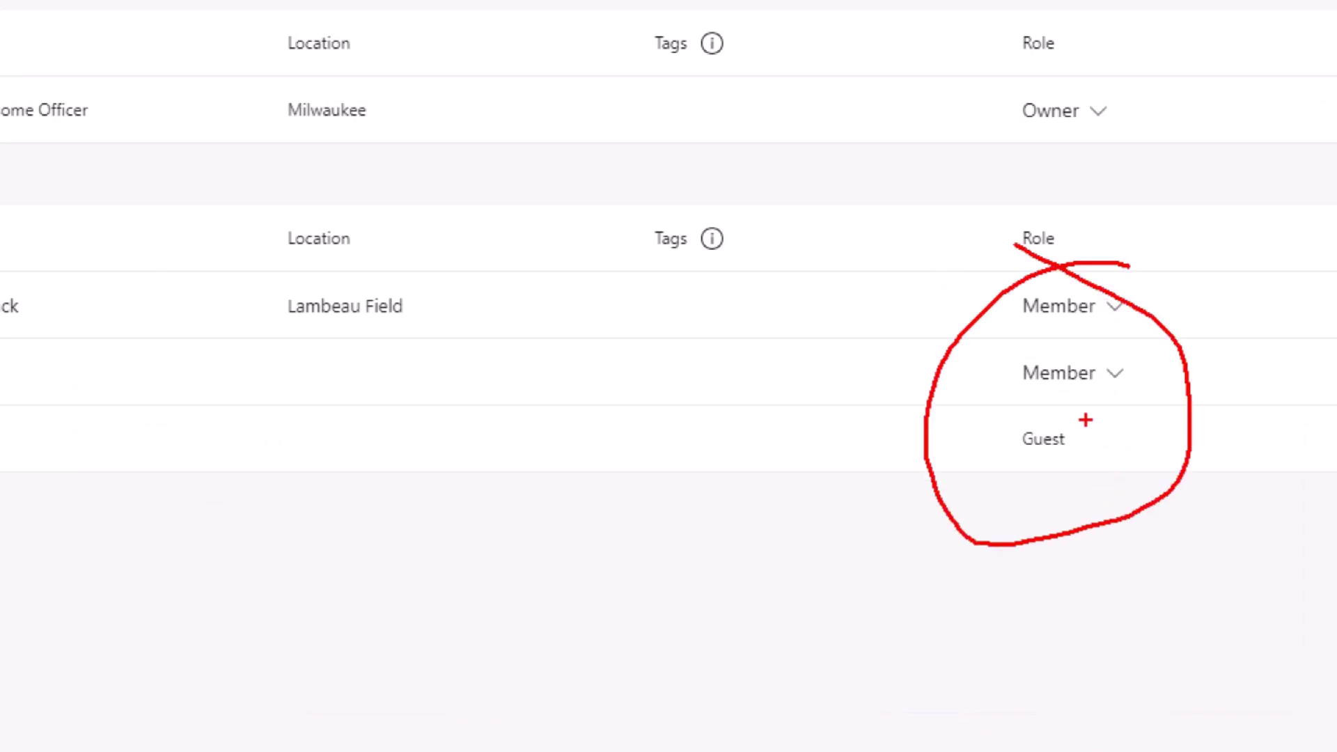
mouse_move(1083, 418)
mouse_down()
mouse_move(996, 423)
mouse_move(1092, 468)
mouse_move(1088, 418)
mouse_up()
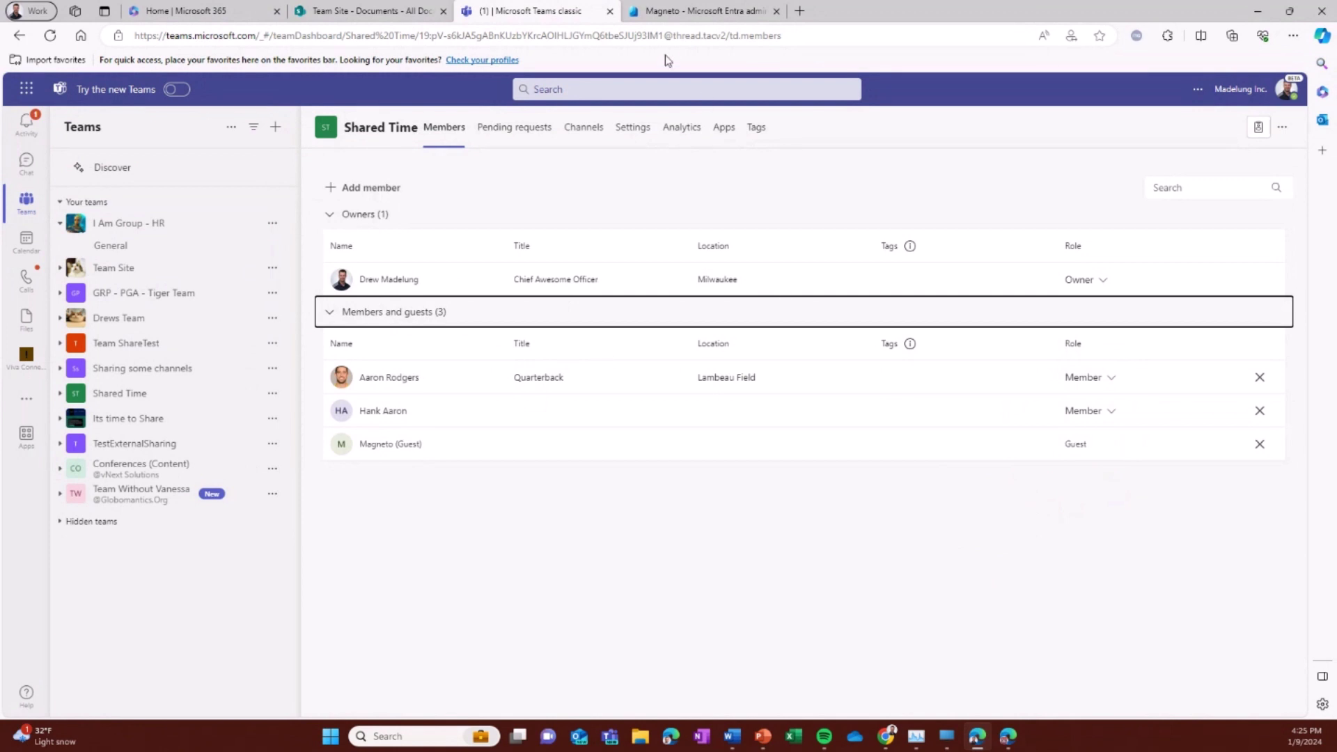
Switch to the Microsoft Entra admin center and open the list of all groups.
click(658, 11)
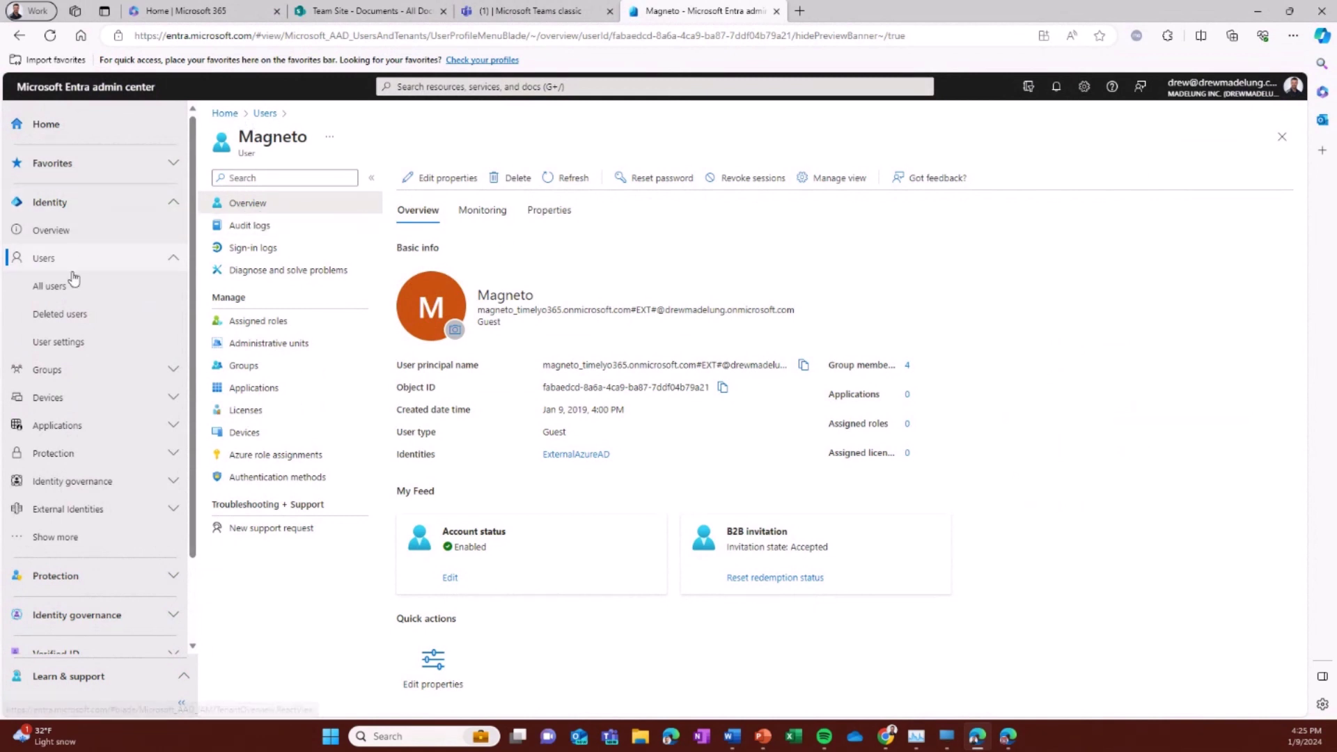
click(47, 370)
click(53, 398)
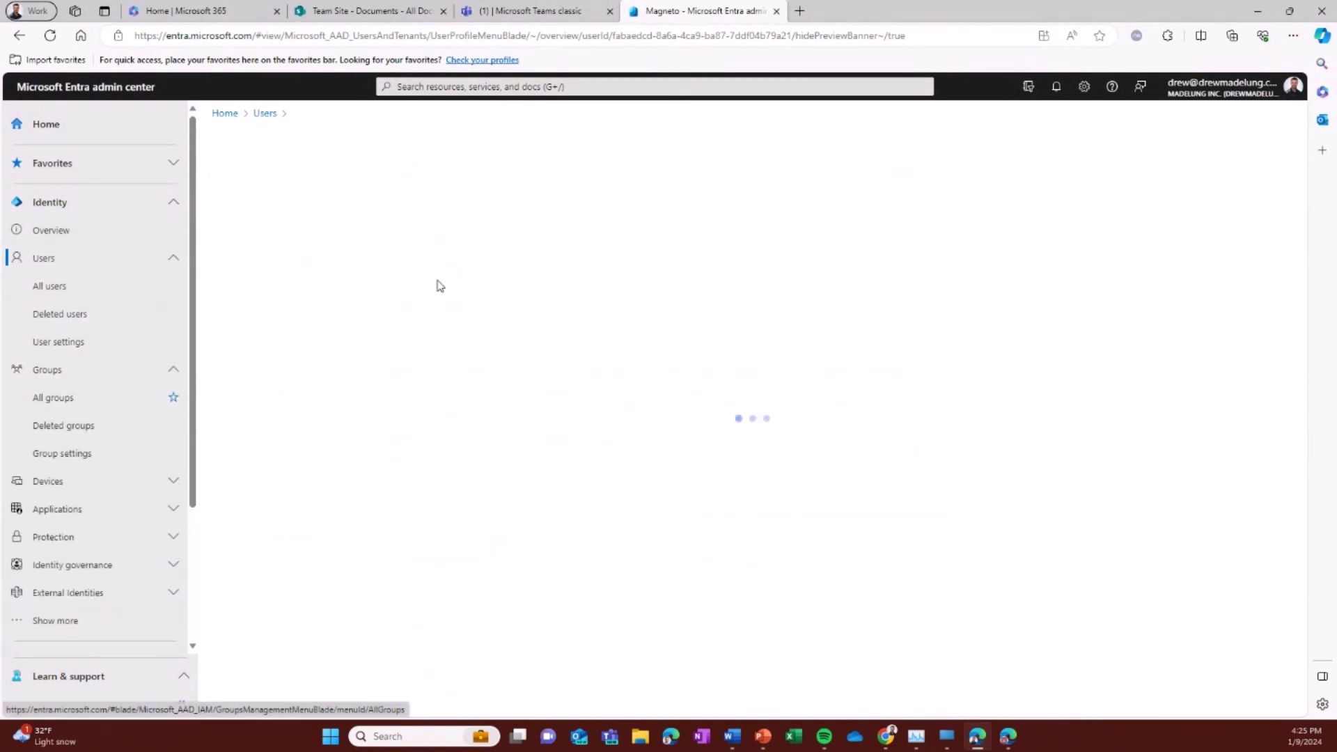
Return to Microsoft Teams, collapse the I Am Group - HR team and check its name.
click(538, 10)
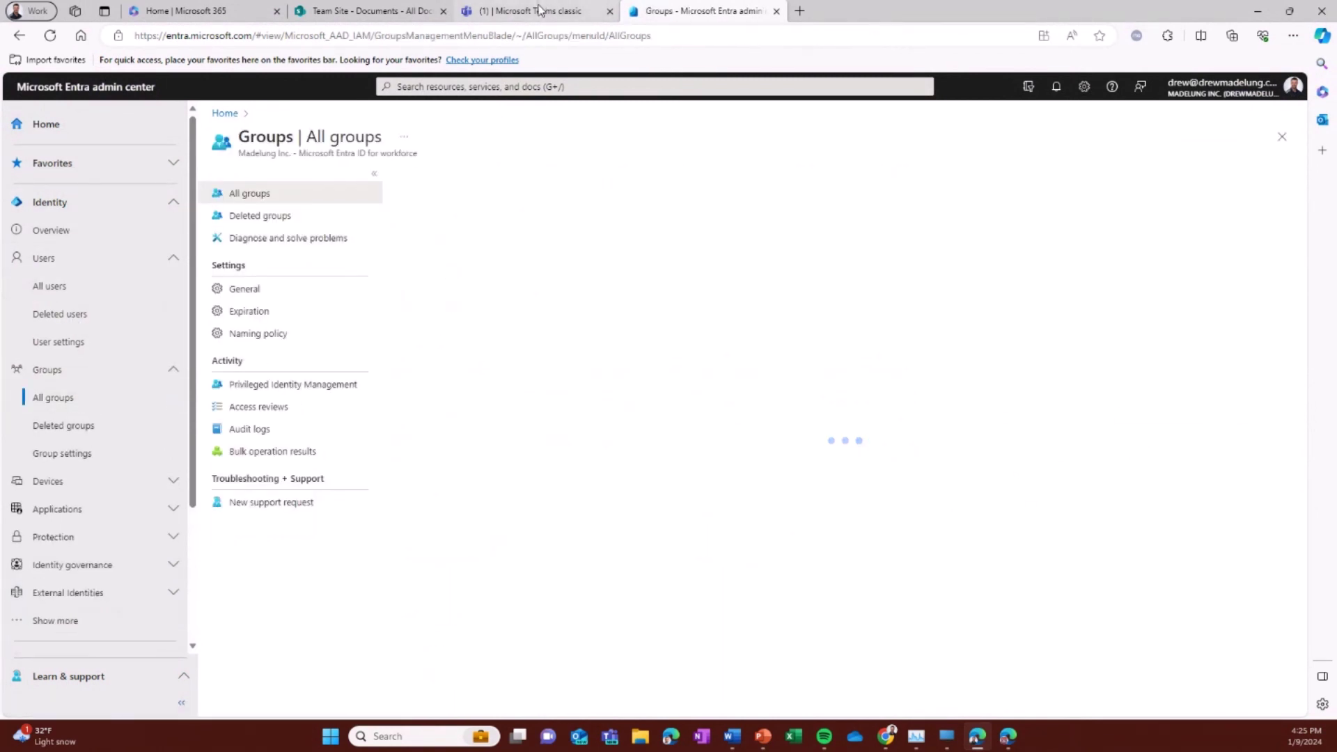
click(172, 230)
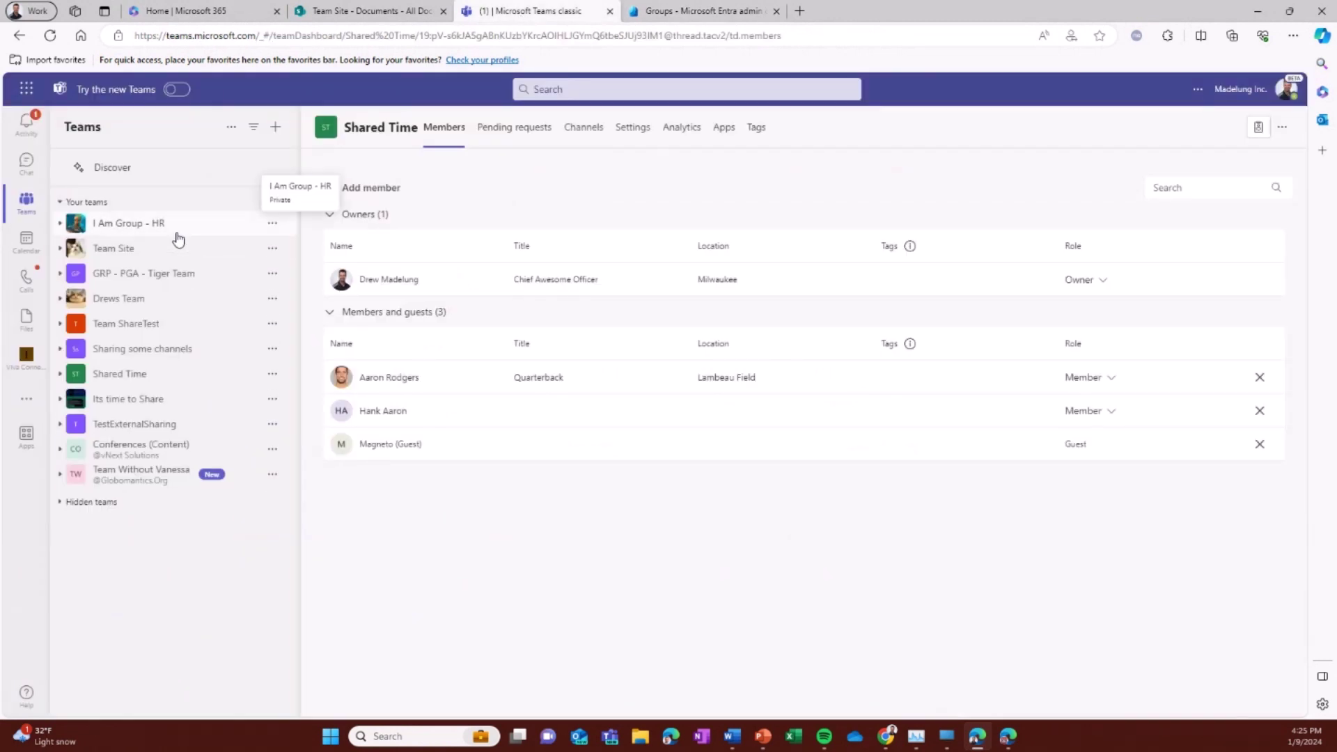
mouse_move(187, 189)
mouse_down()
mouse_move(6, 207)
mouse_move(212, 209)
mouse_up()
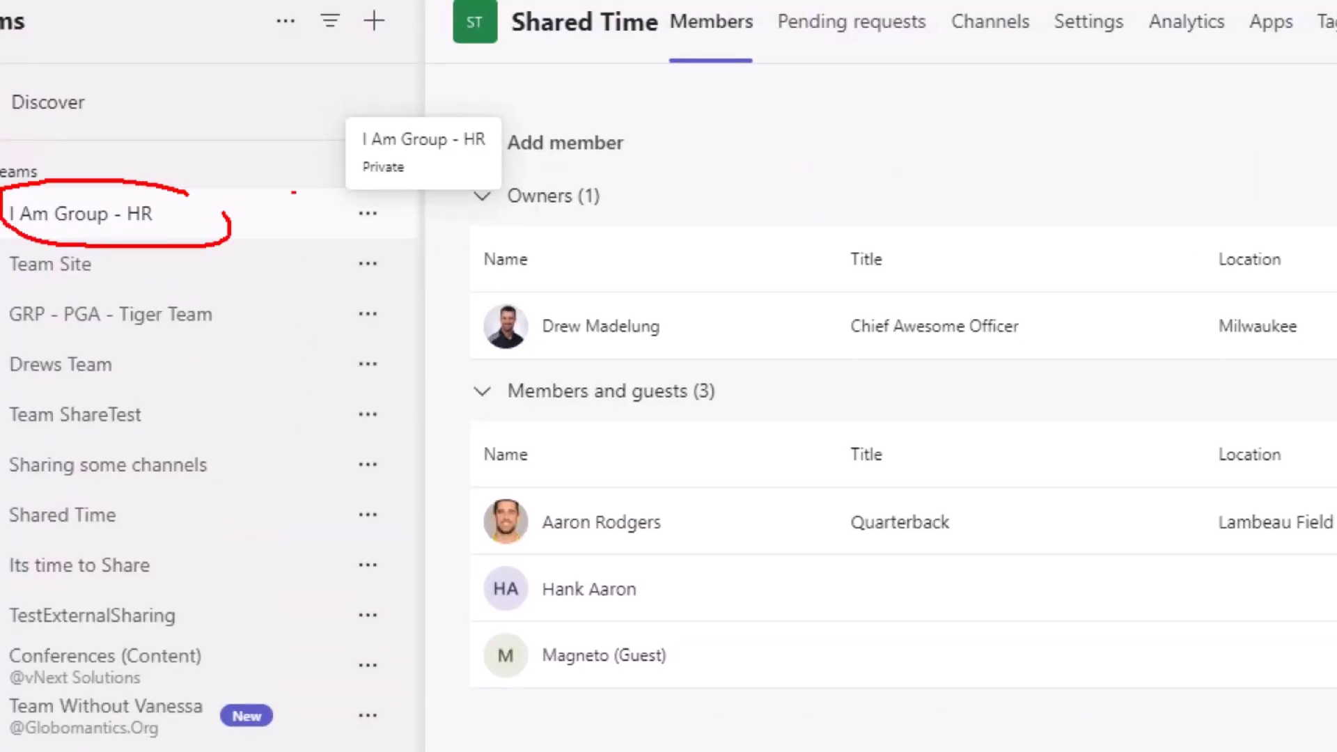
In the Entra admin center, search all groups for "i am group" and open the members of I Am Group - HR.
click(696, 10)
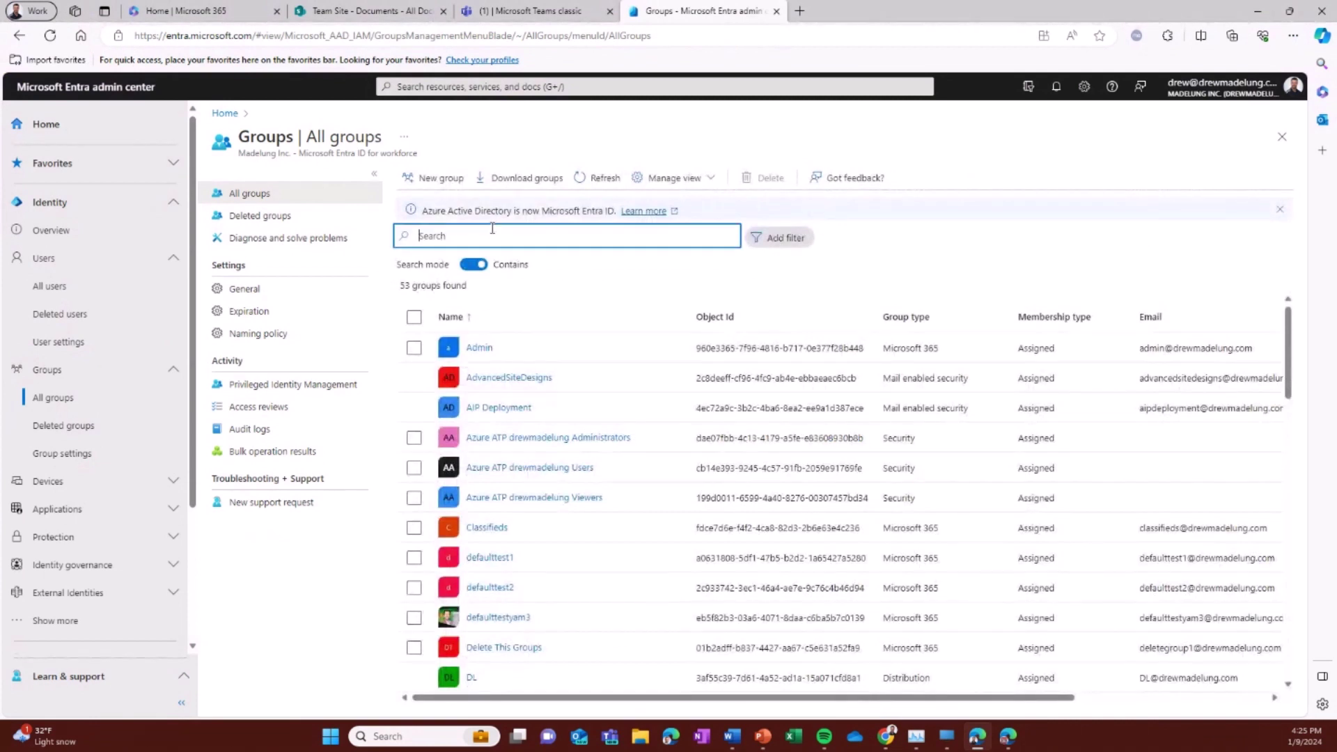
text(I am)
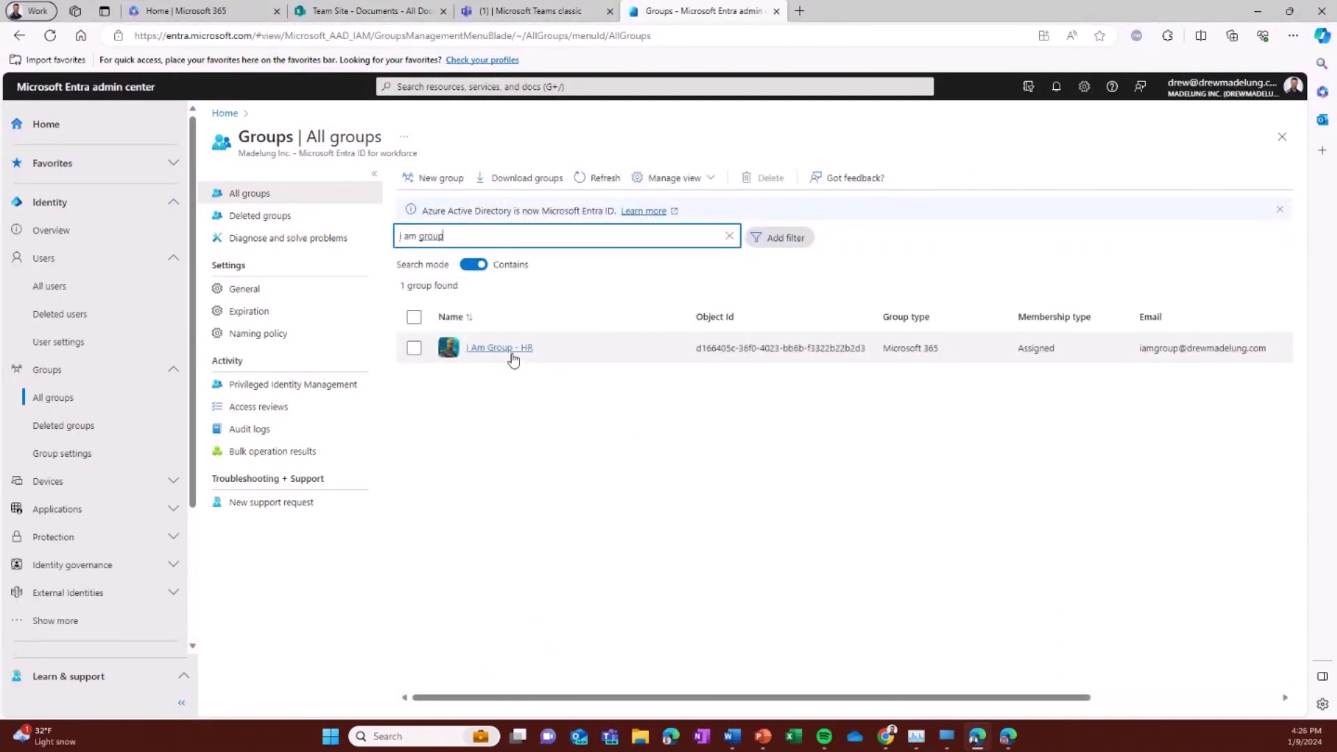
click(513, 357)
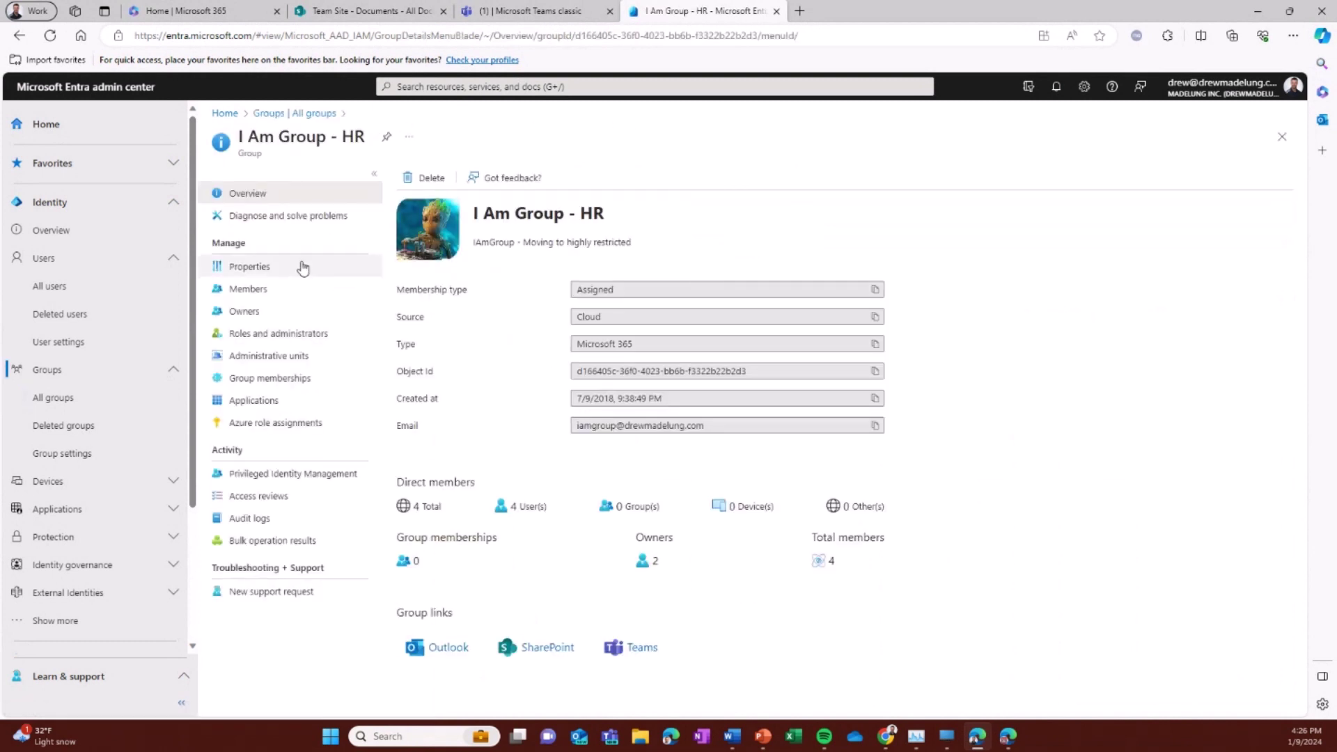
click(268, 290)
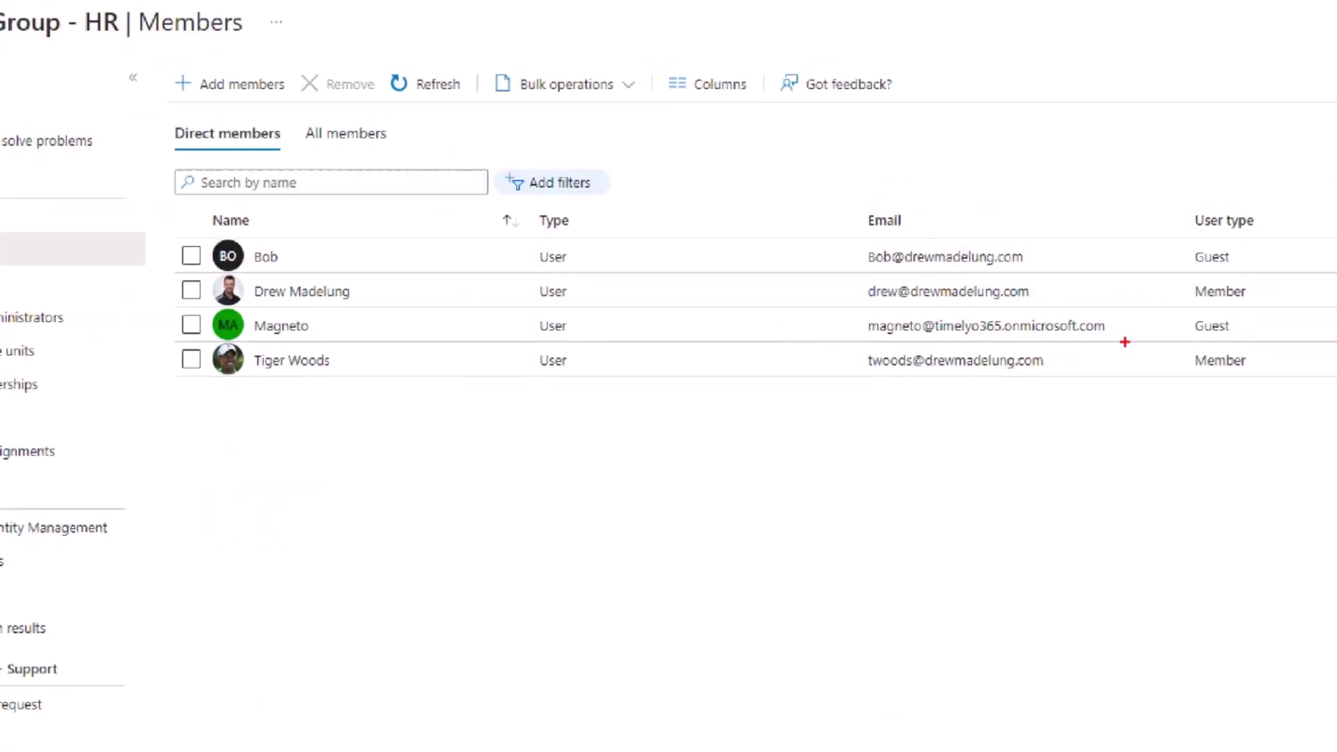
Examine the user types in the group's direct members list and select the two guest accounts.
drag(343, 326, 365, 325)
drag(1181, 321, 1238, 324)
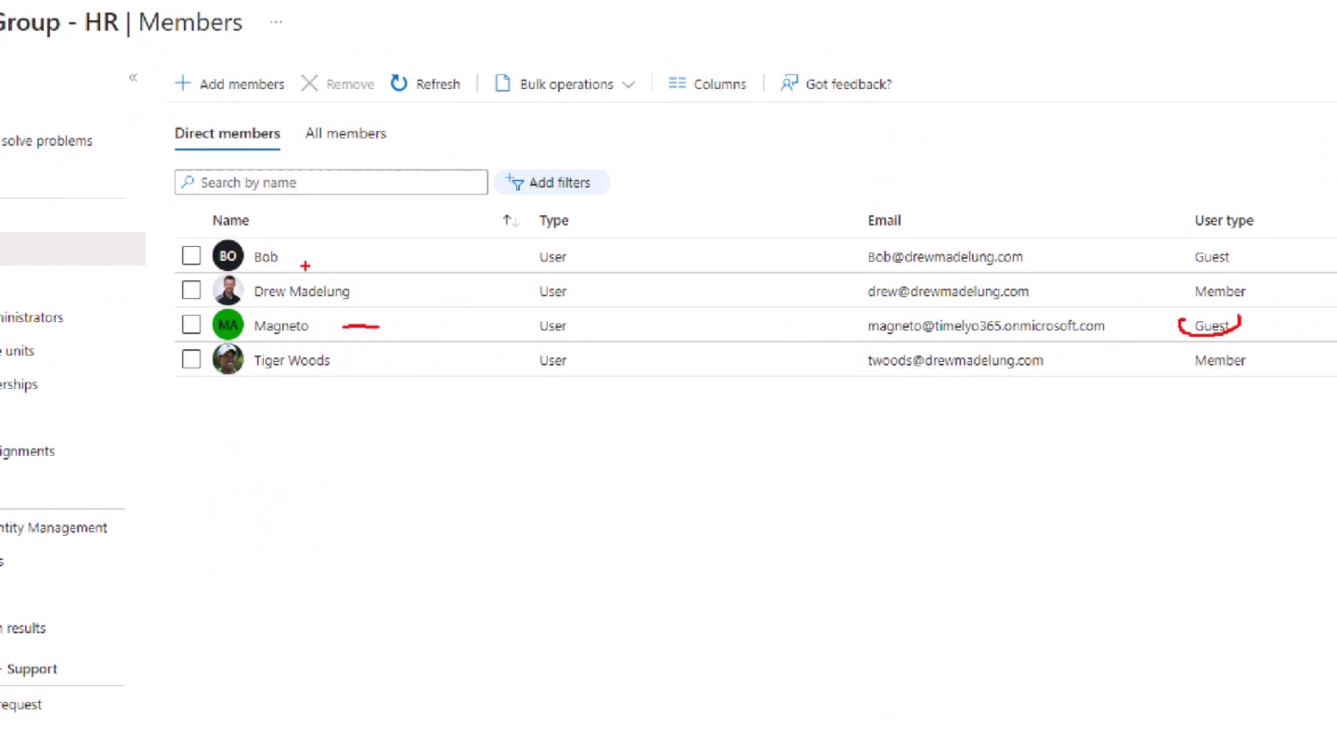
drag(303, 258, 374, 258)
mouse_move(1210, 245)
mouse_down()
mouse_move(1184, 263)
mouse_move(1249, 250)
mouse_up()
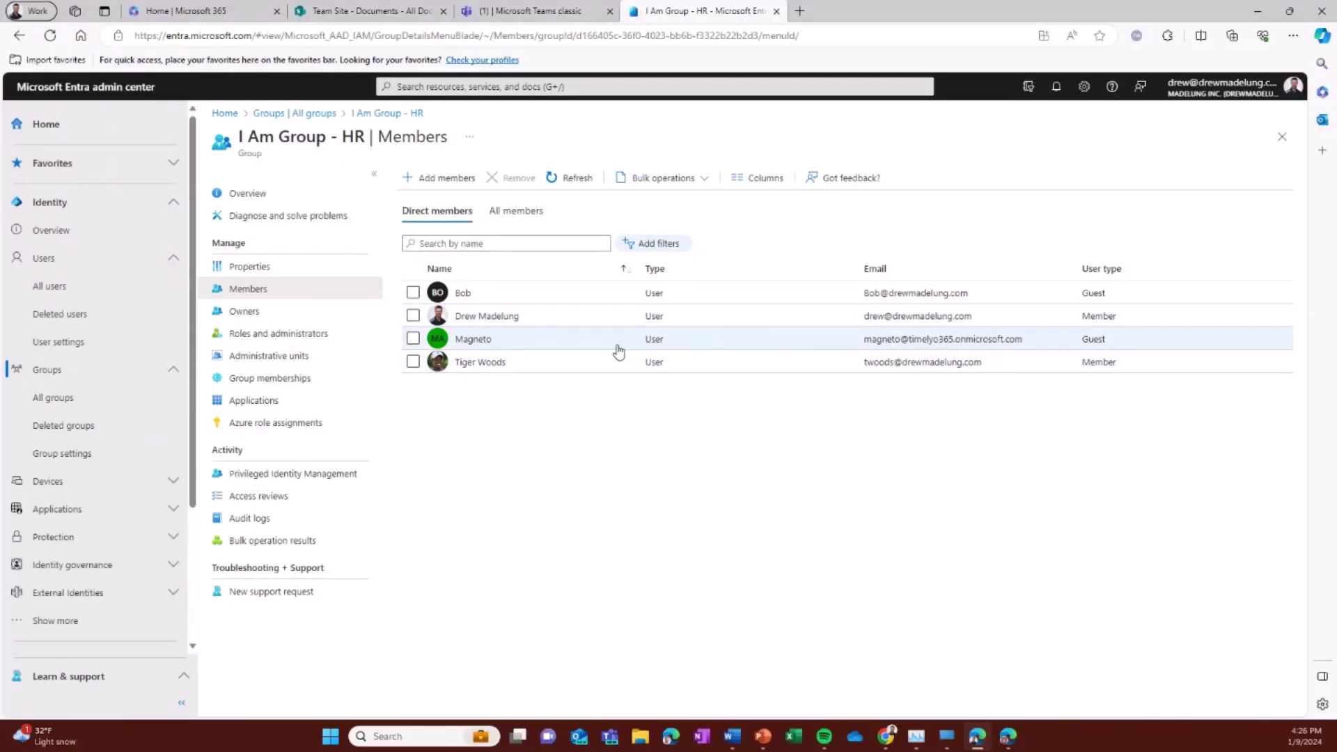
click(413, 336)
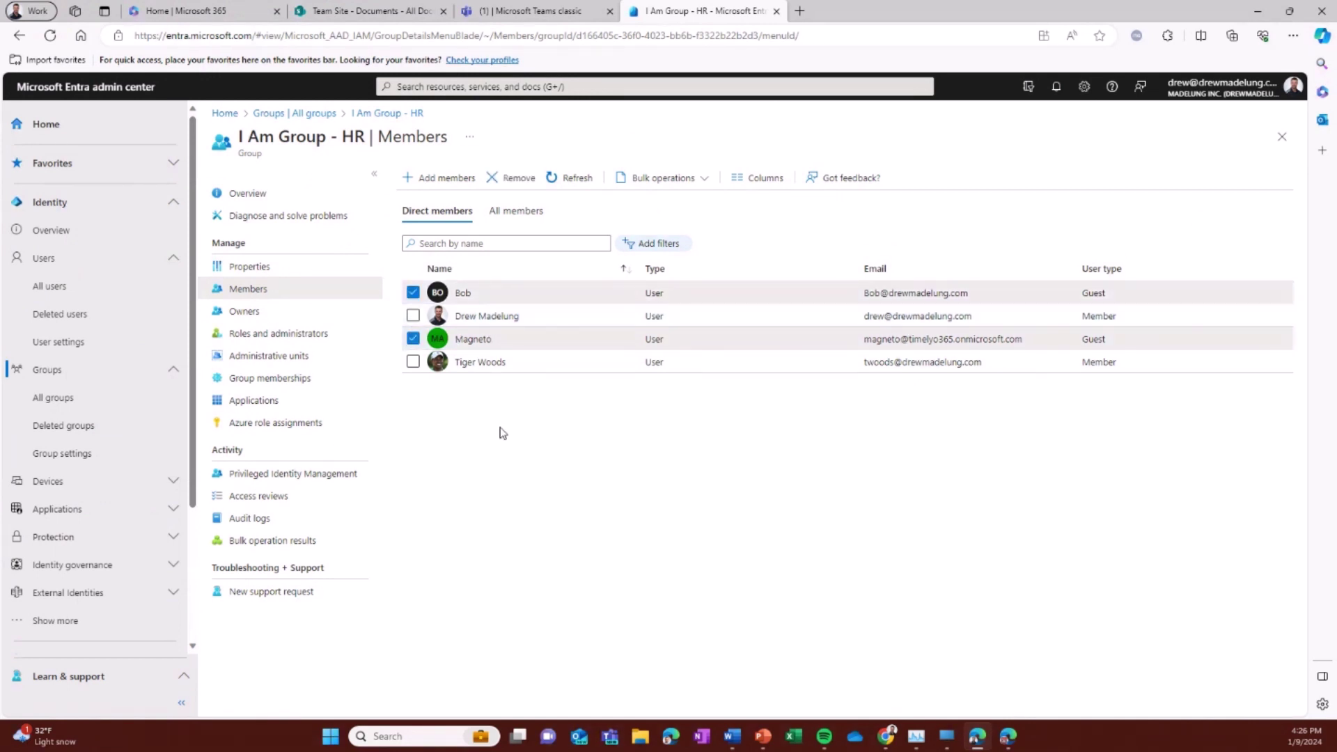
Check the host organization in Teams, switch to the guest's Teams window and examine the guest account's details and organization in its profile.
click(550, 13)
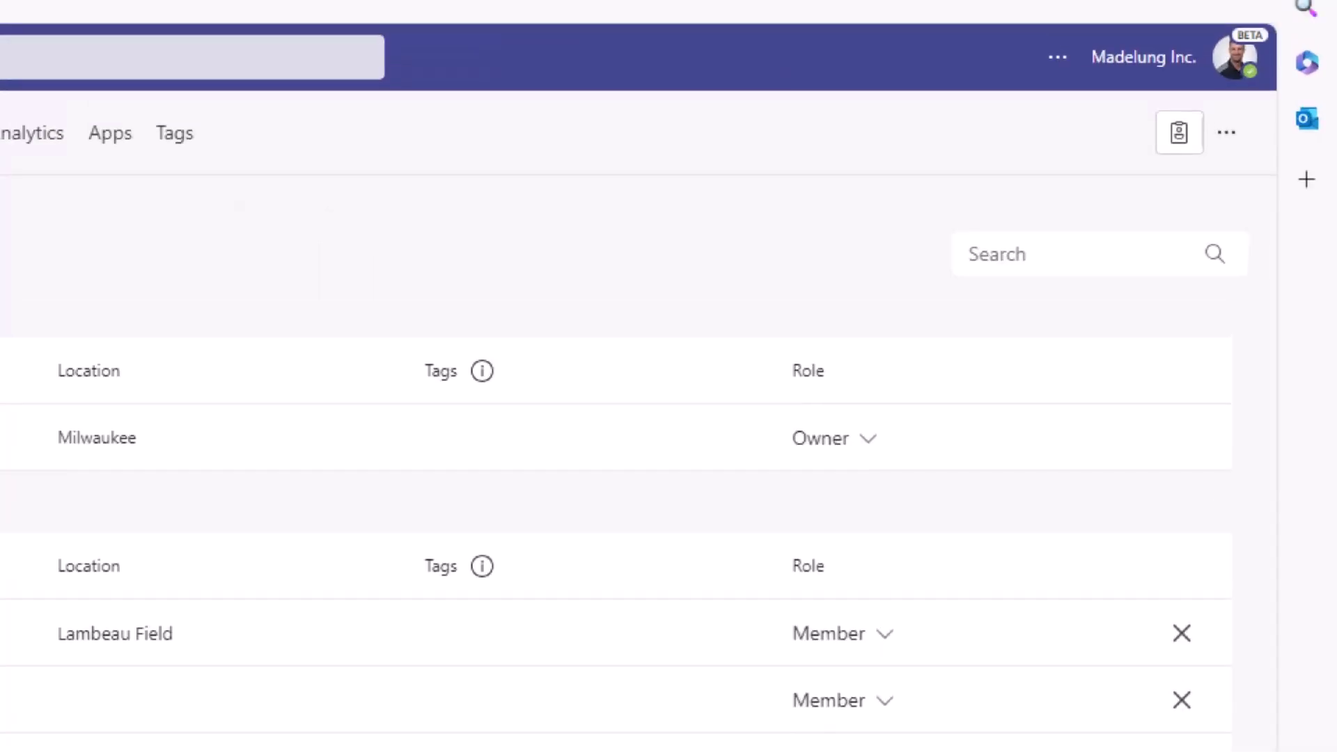
drag(1262, 23, 1277, 35)
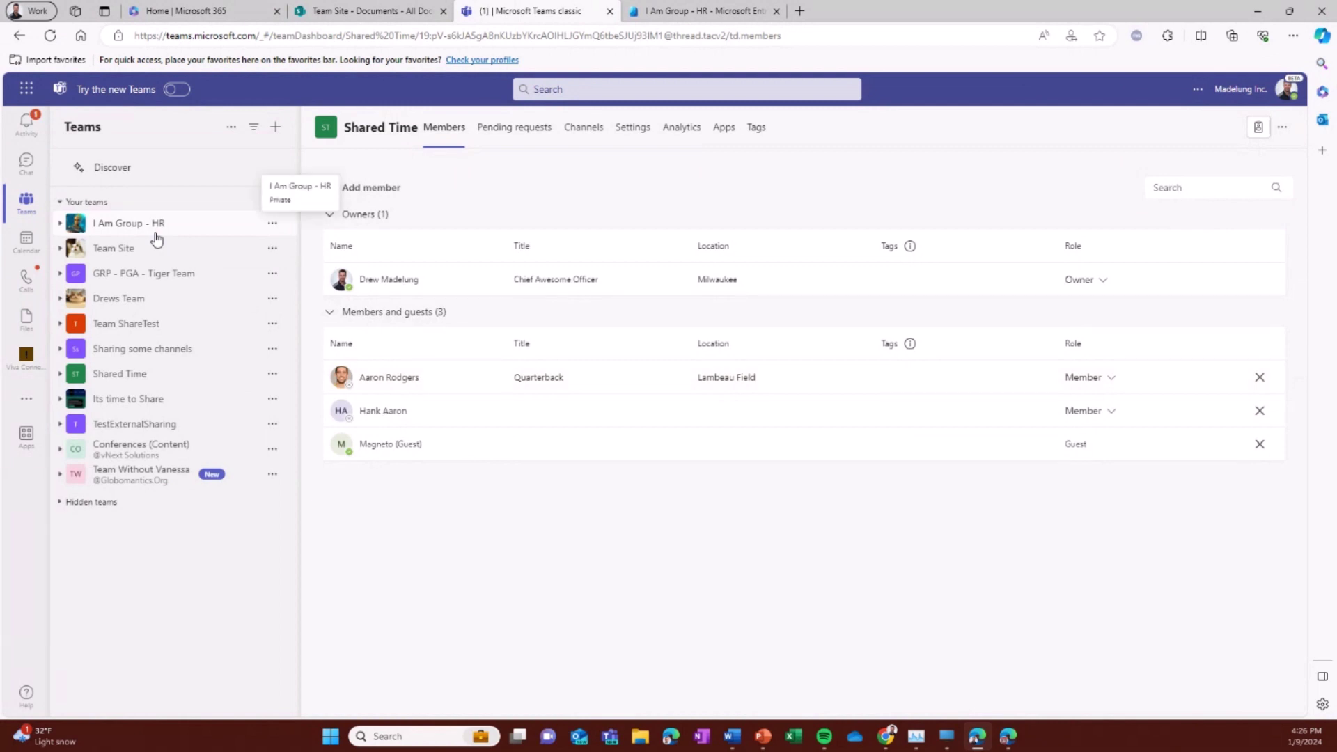
click(1008, 739)
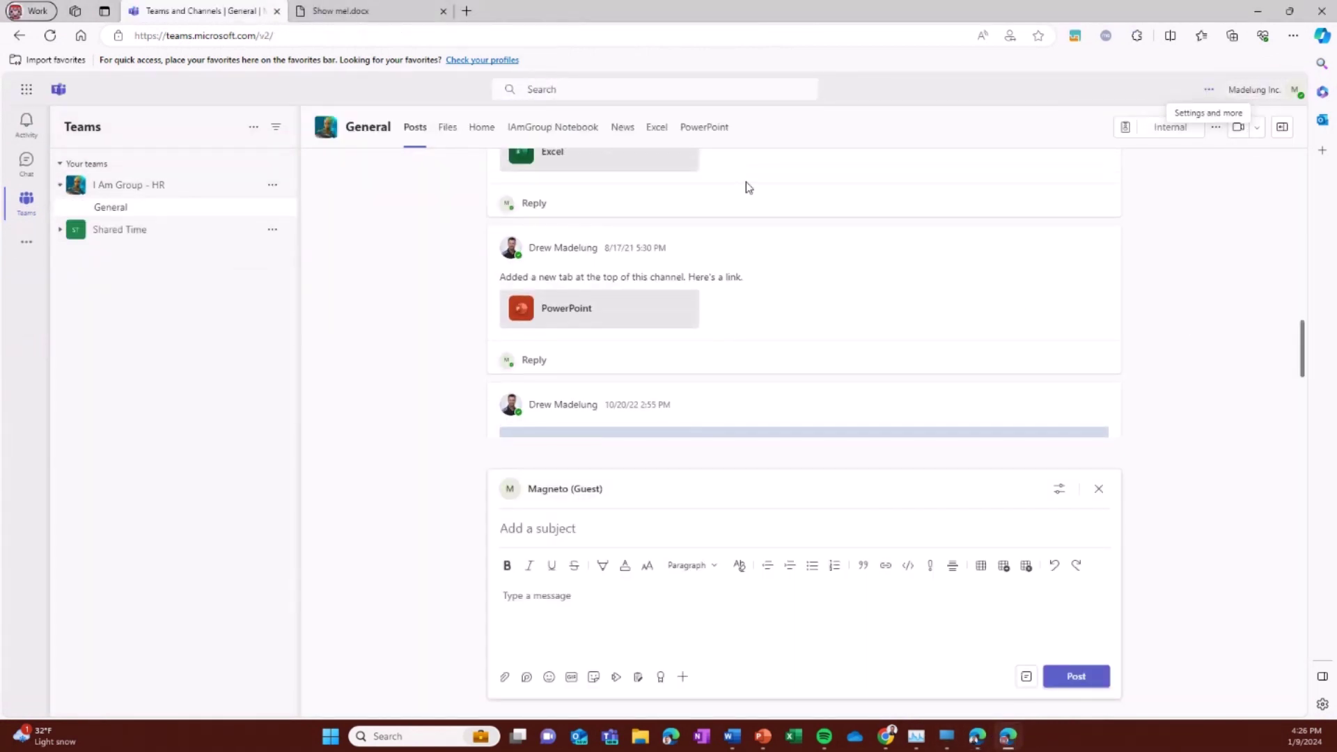
click(1265, 93)
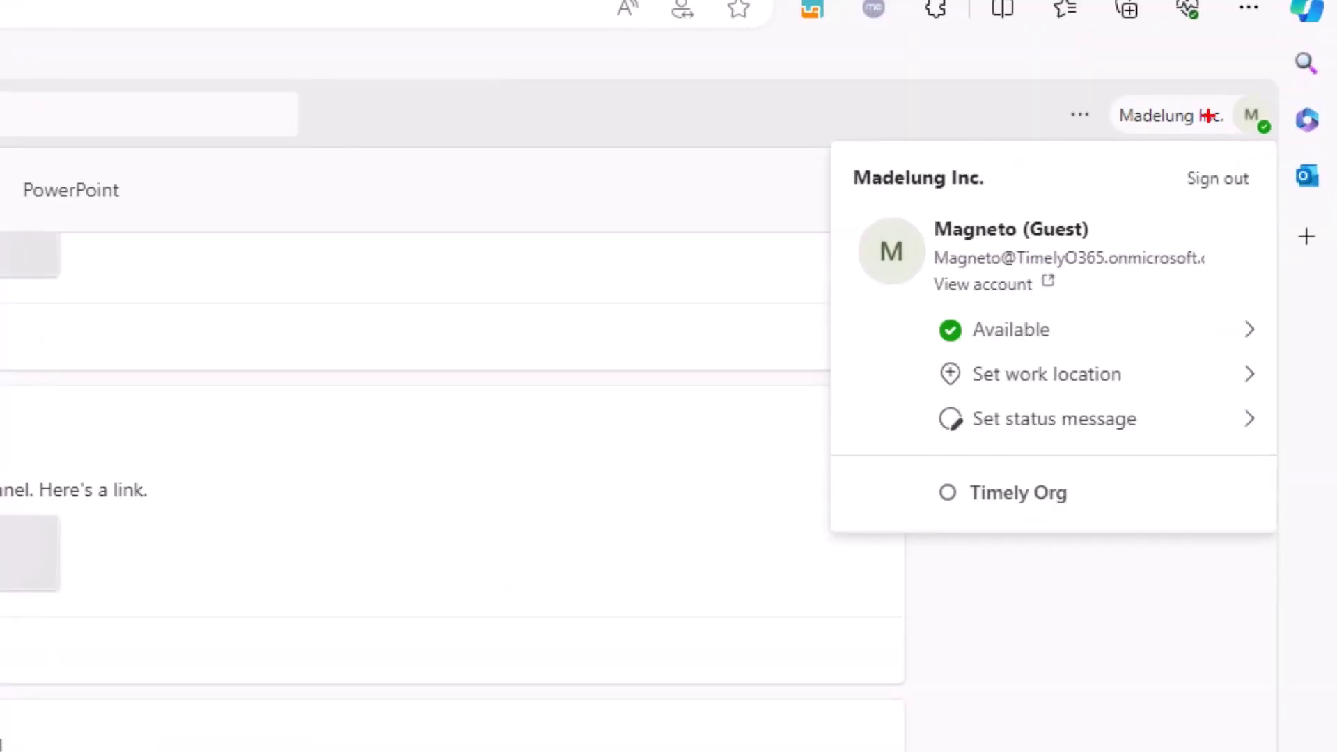
drag(1228, 136, 1113, 142)
drag(889, 219, 1128, 224)
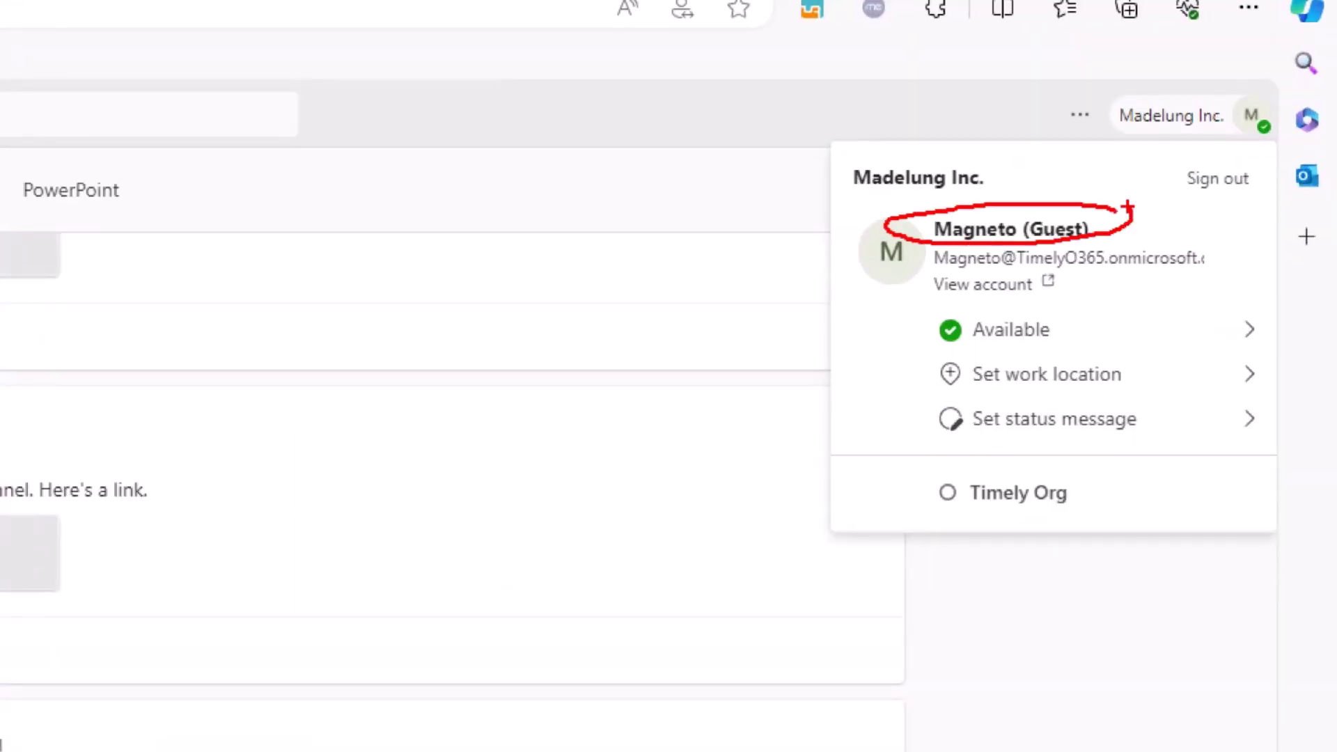
drag(948, 275, 1232, 274)
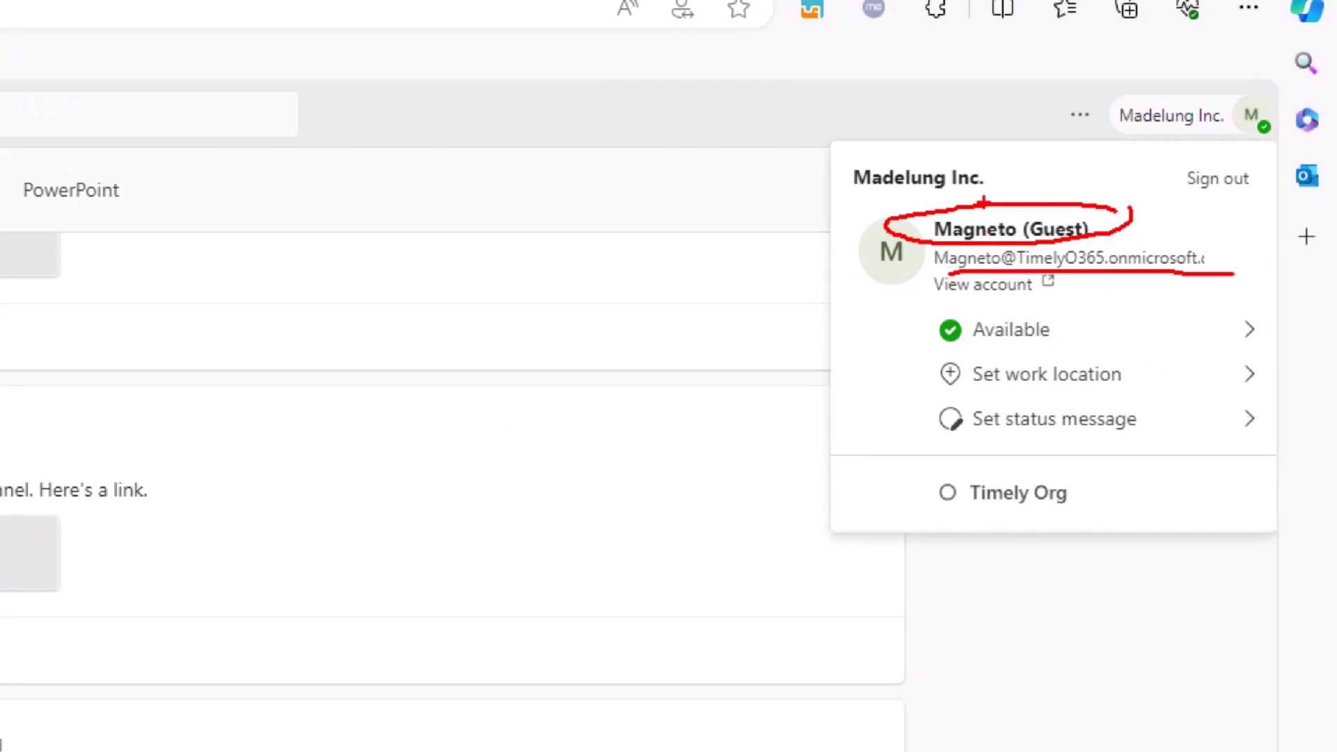
mouse_move(748, 195)
mouse_down()
mouse_move(789, 186)
mouse_move(788, 209)
mouse_up()
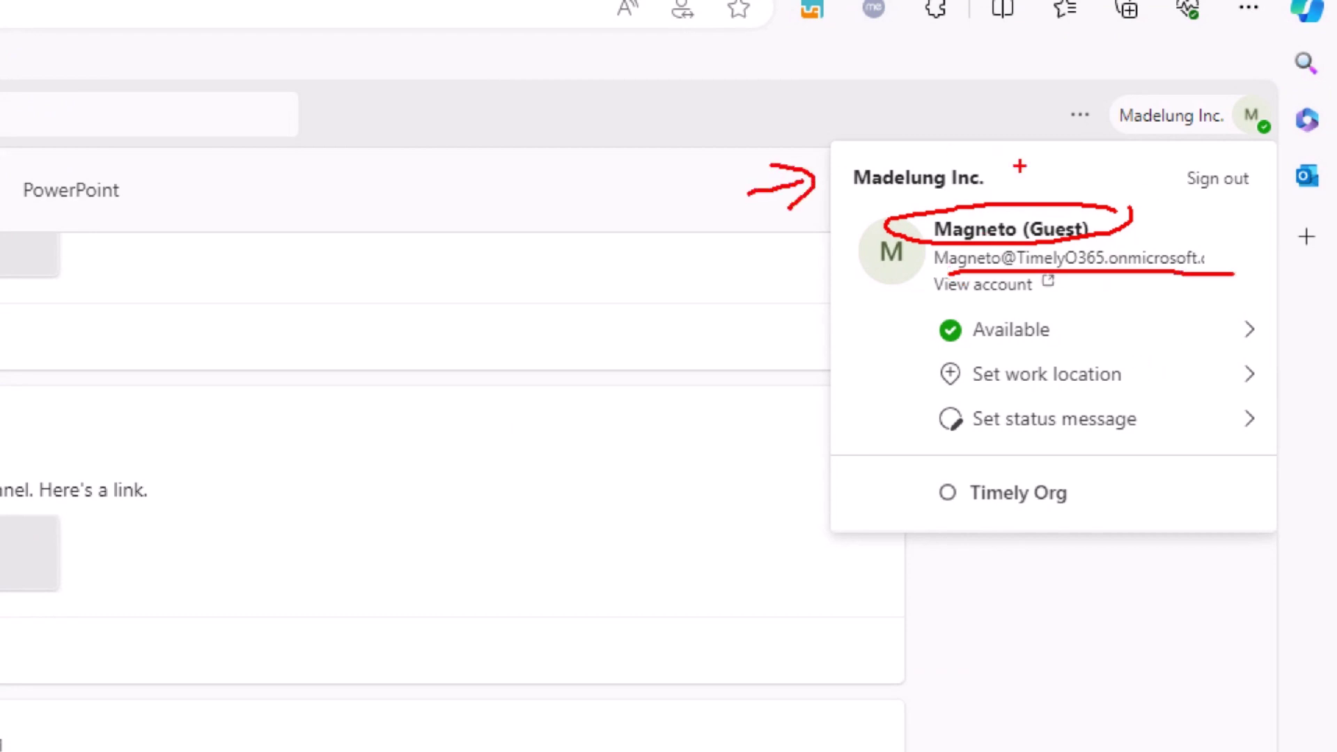
Compare the host organization and the home organization listed in the guest account's profile.
mouse_move(1055, 127)
mouse_down()
mouse_move(1005, 168)
mouse_move(1050, 176)
mouse_up()
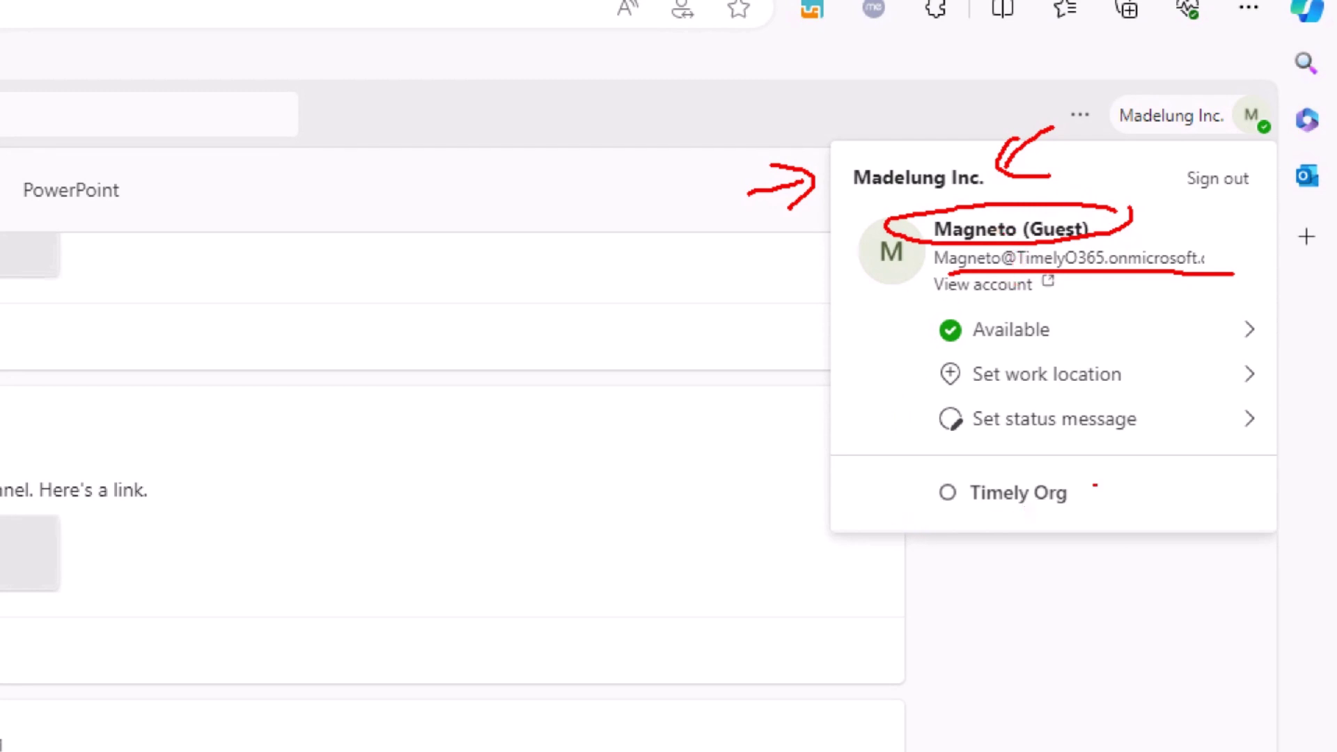
mouse_move(1008, 519)
mouse_down()
mouse_move(997, 575)
mouse_move(1006, 519)
mouse_up()
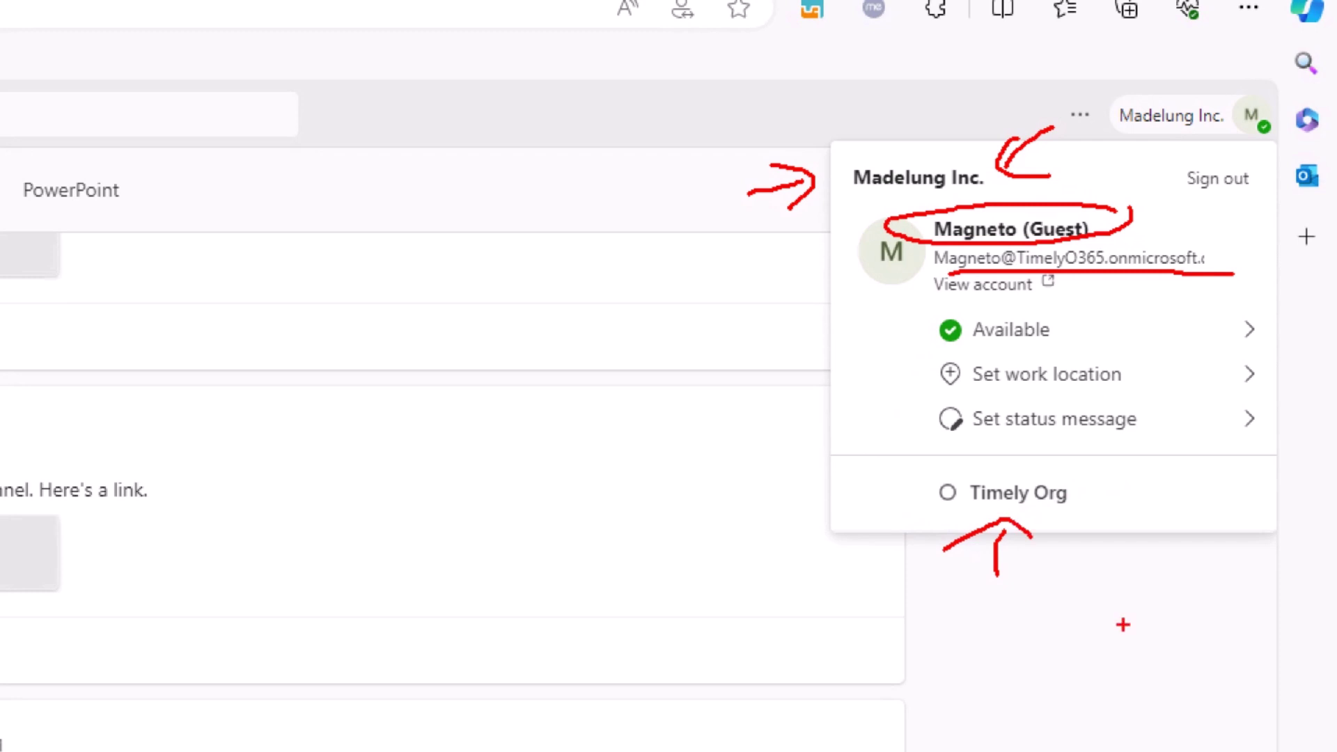
mouse_move(944, 555)
mouse_down()
mouse_move(900, 564)
mouse_move(702, 259)
mouse_move(751, 188)
mouse_up()
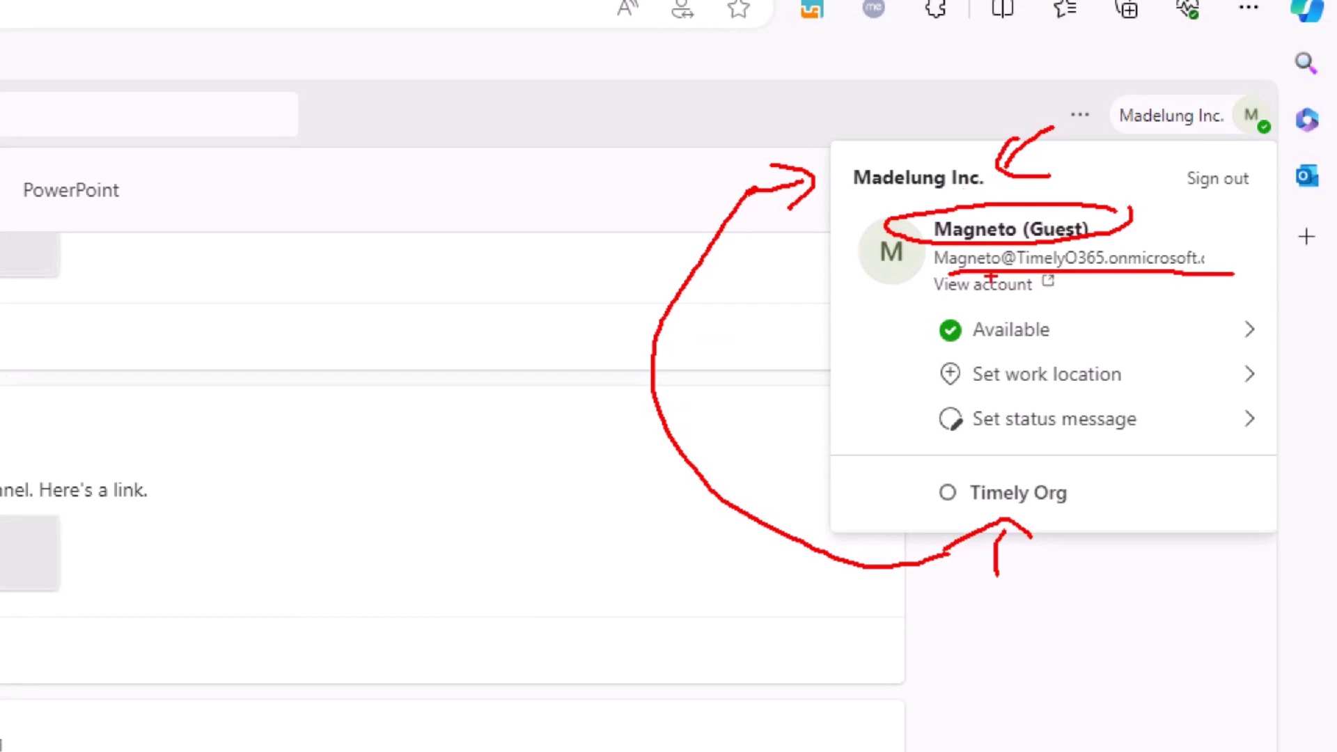
key(Escape)
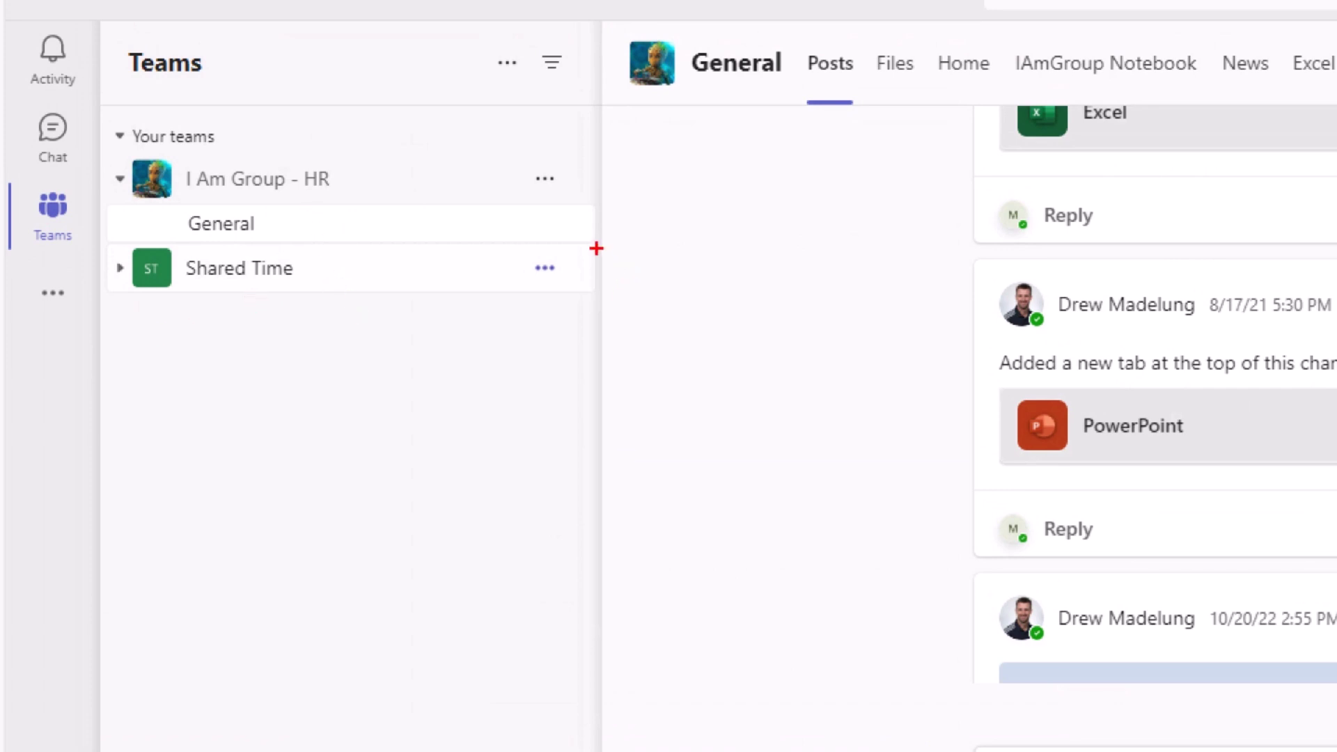
Examine the guest's list of teams, checking I Am Group - HR and Shared Time.
drag(597, 242, 597, 313)
mouse_move(580, 152)
mouse_down()
mouse_move(611, 183)
mouse_move(582, 214)
mouse_up()
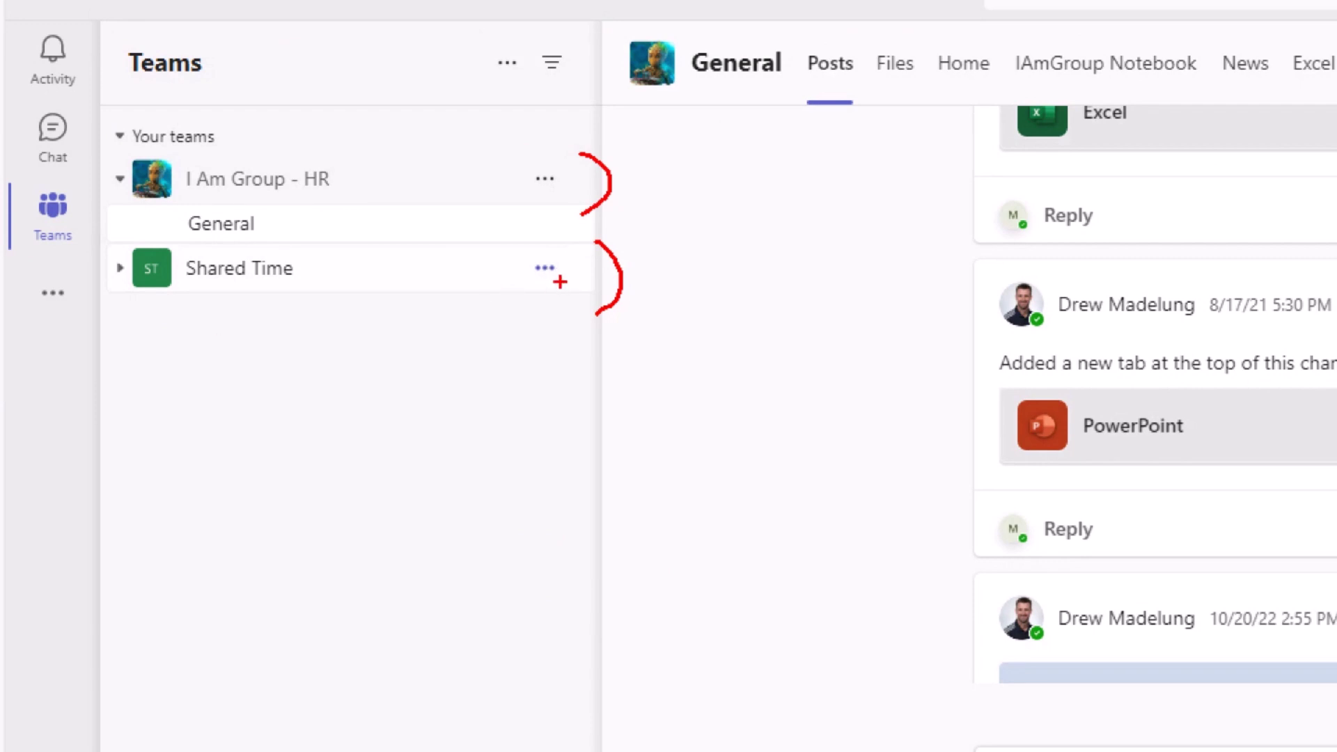
drag(373, 141, 383, 140)
drag(371, 252, 316, 276)
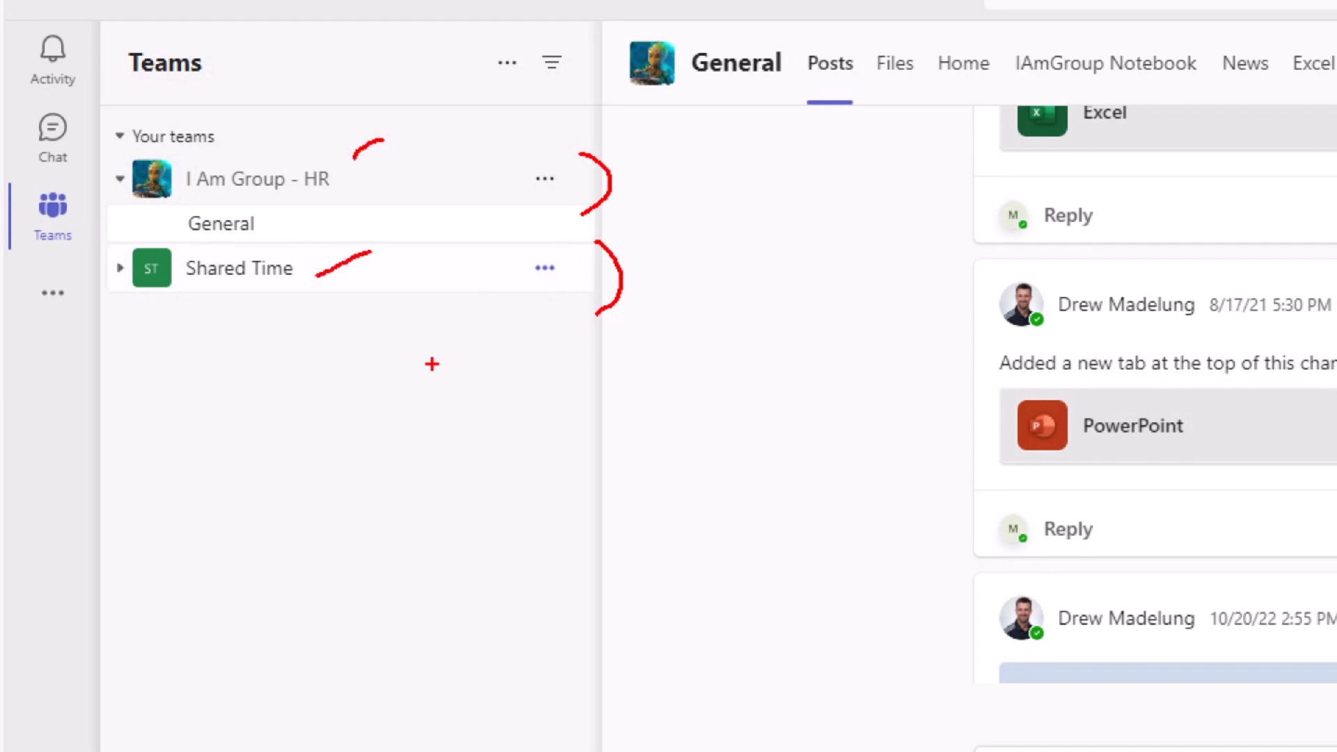
key(Escape)
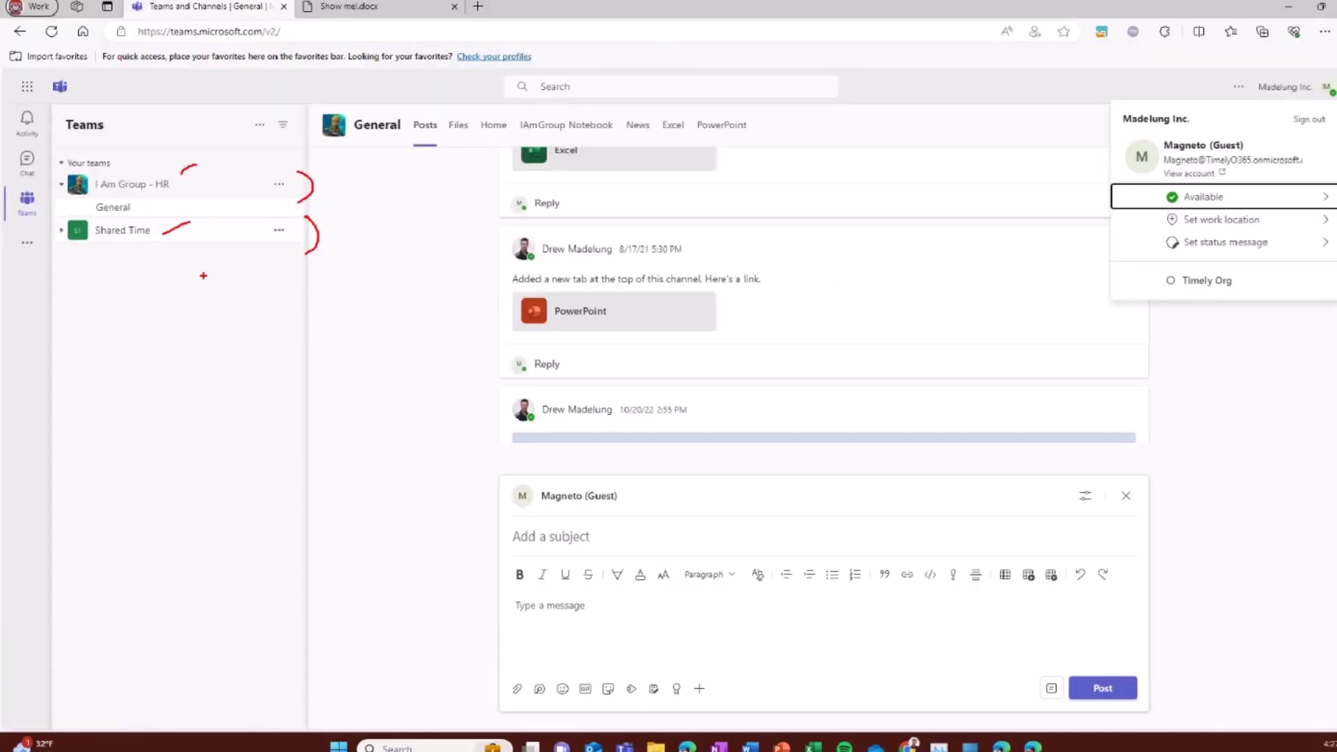
In the General channel of I Am Group - HR, enter the post subject "How did you like the latest marvel movie?".
click(136, 205)
click(599, 527)
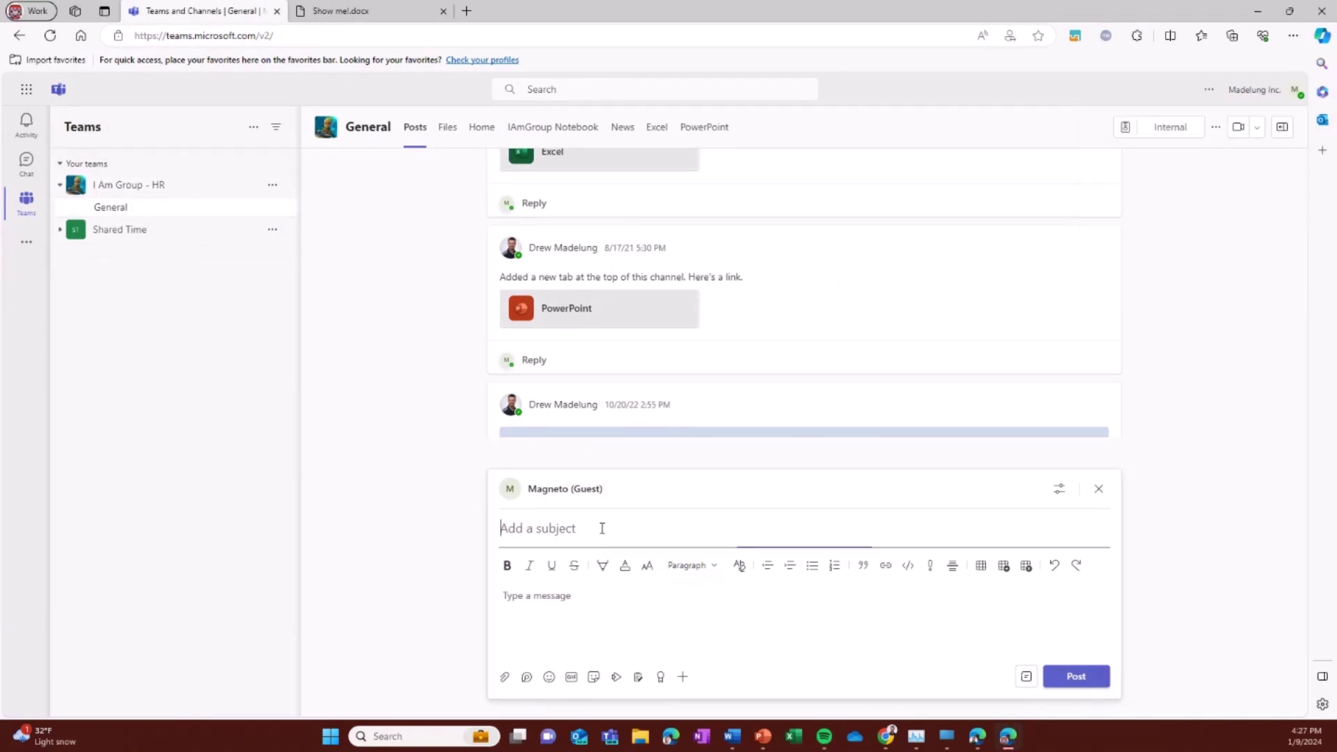
text(H)
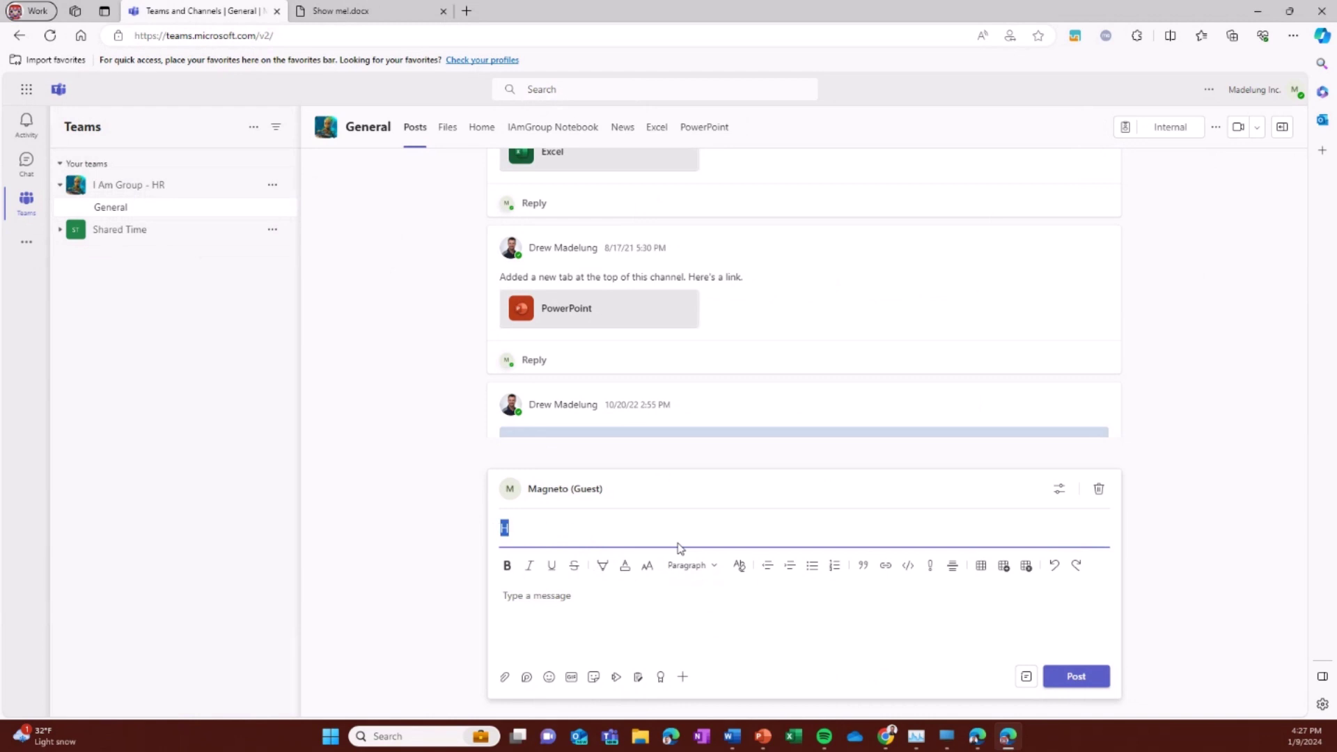
text(How did you like the lat)
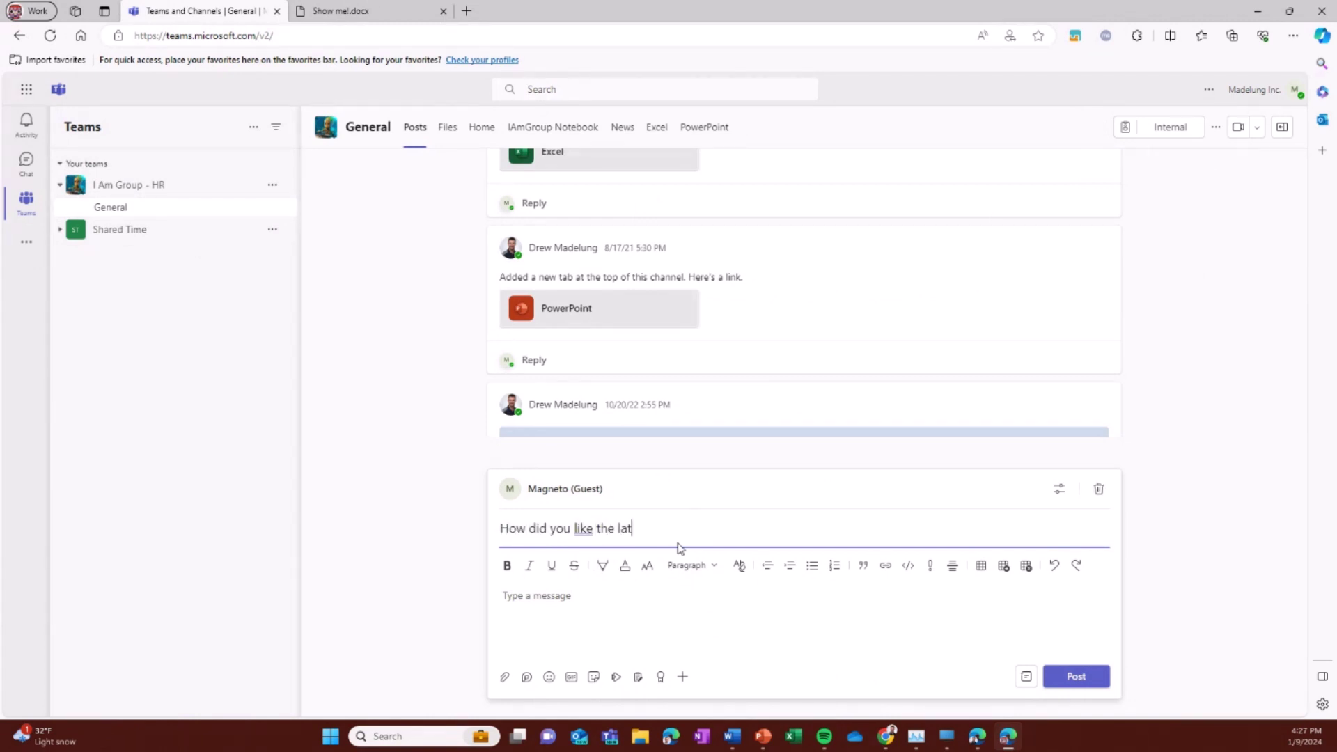
text(est marvel movie?)
Write "thoughts?" as the message body and publish the post to the General channel.
click(675, 603)
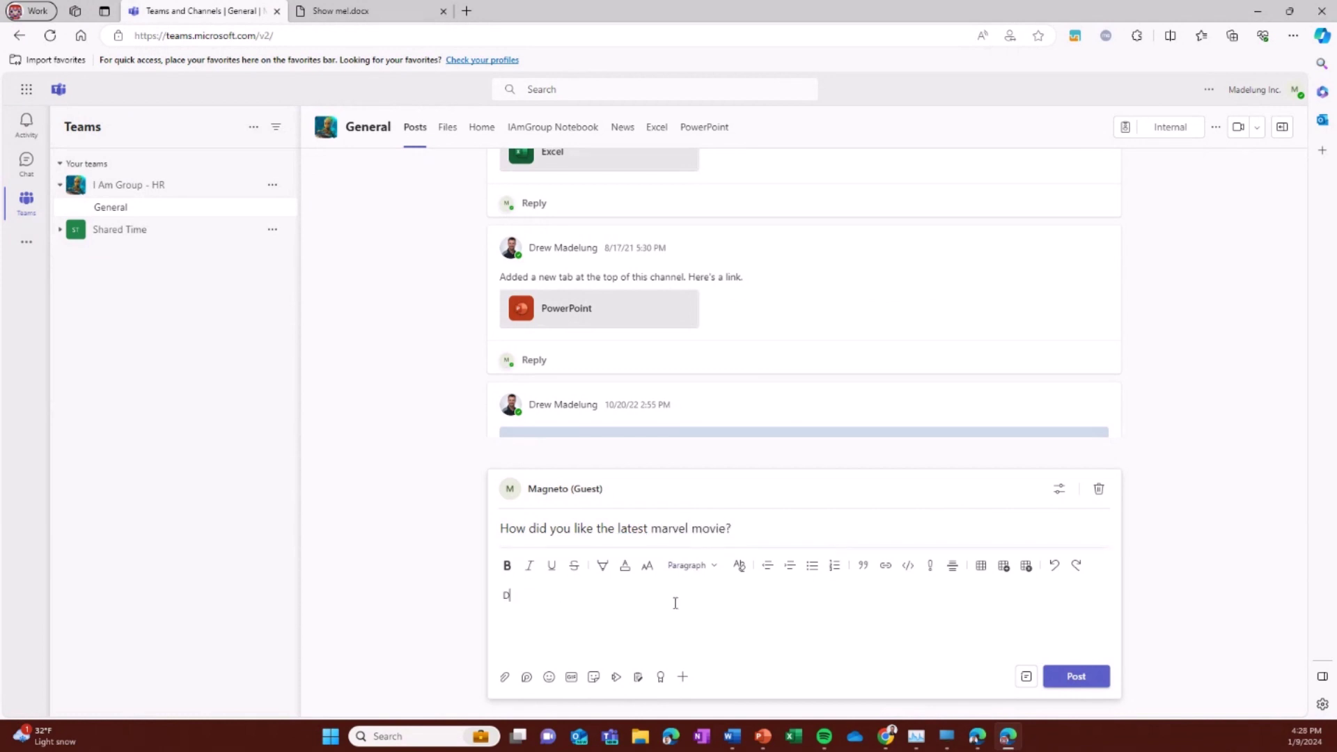
text(Was)
key(BackSpace)
key(BackSpace)
key(BackSpace)
key(BackSpace)
text(thoughts?)
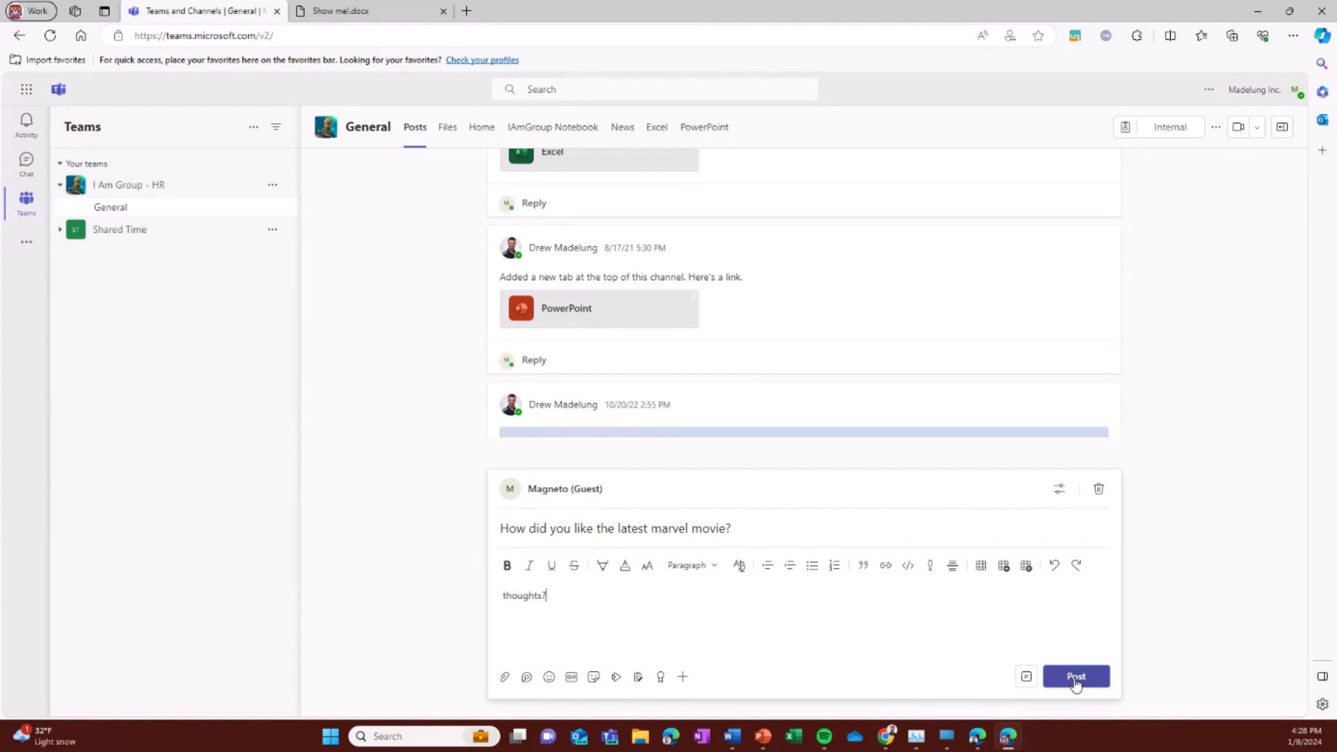
click(1076, 676)
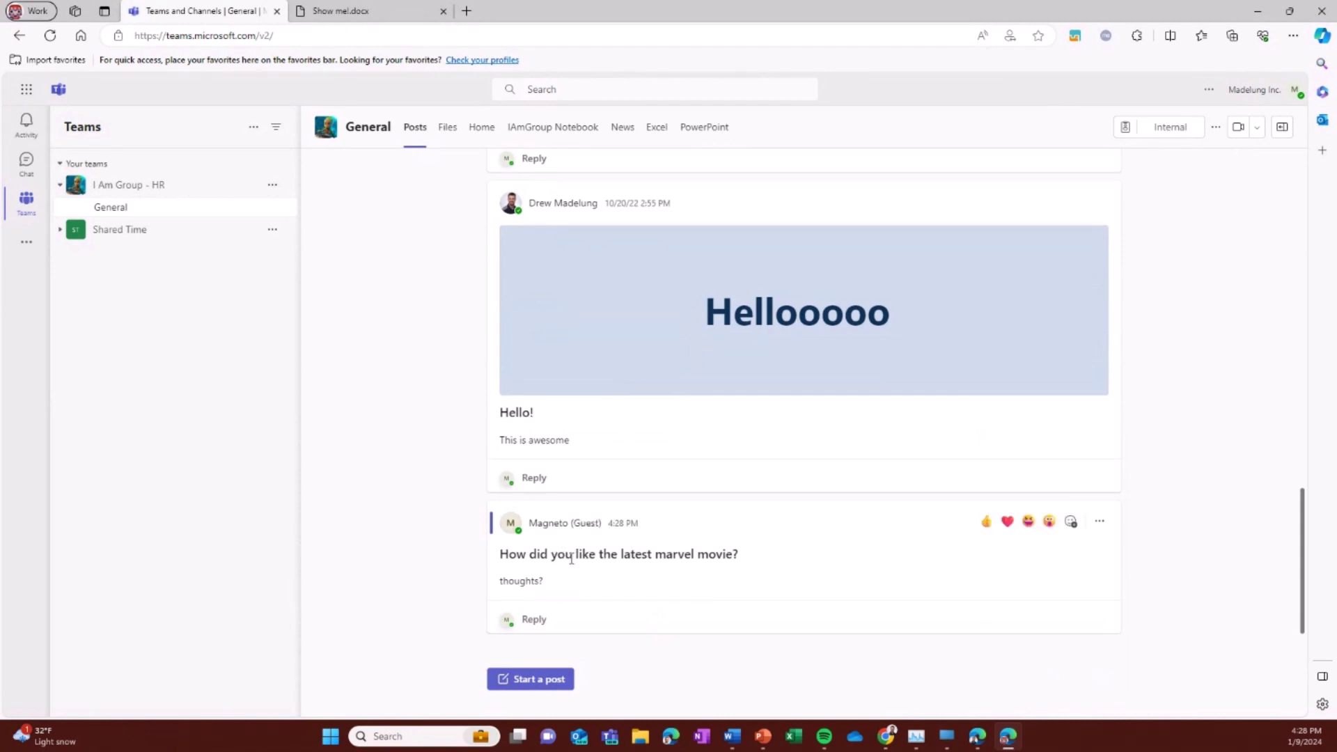
Open Show me!.docx from the channel's files, add "this is a great demo" and "I love guest access", and check the document's SharePoint site address.
click(447, 126)
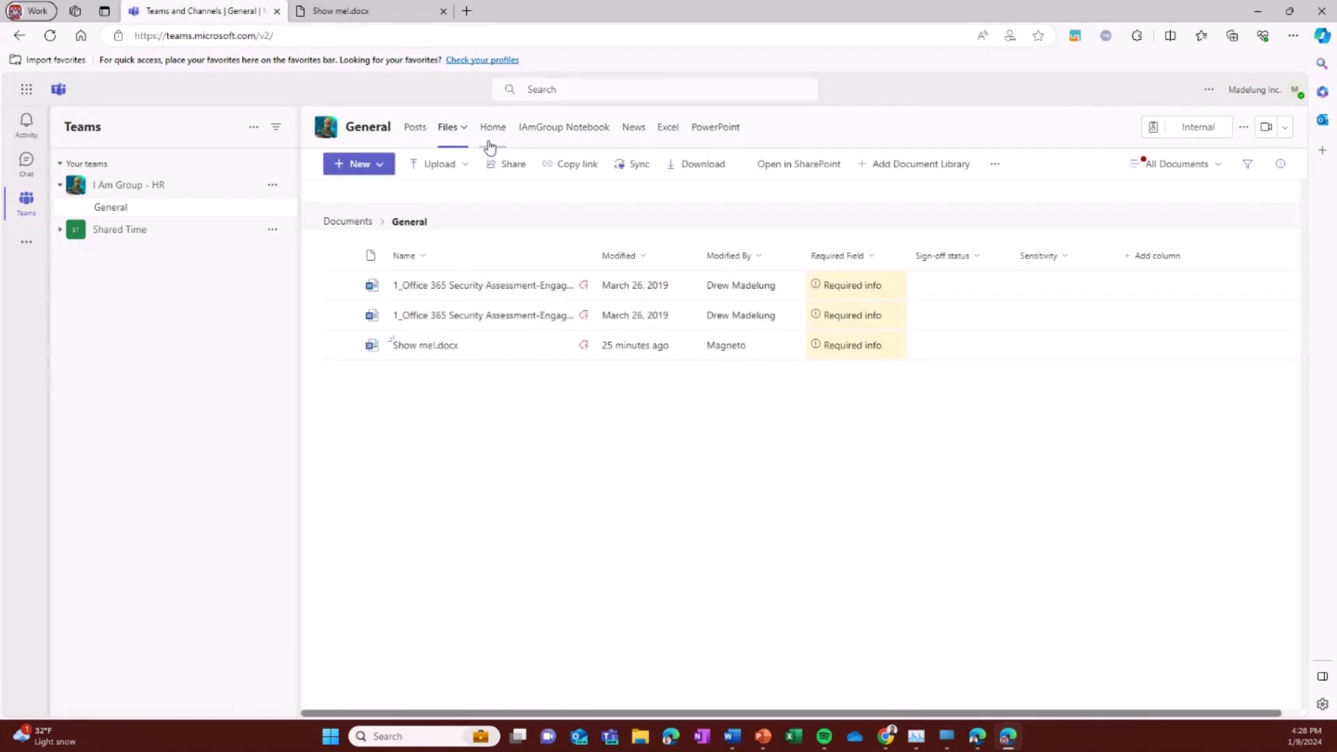
click(426, 346)
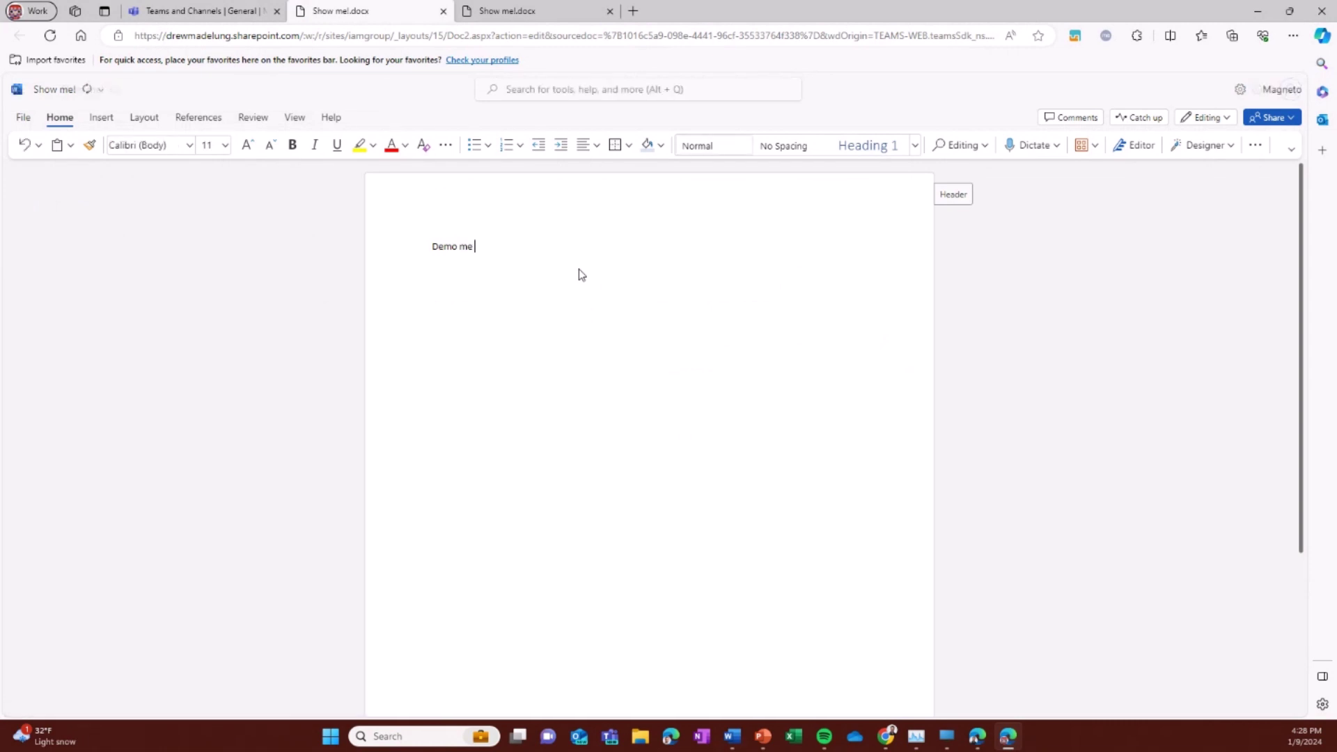
text(this is a great demo)
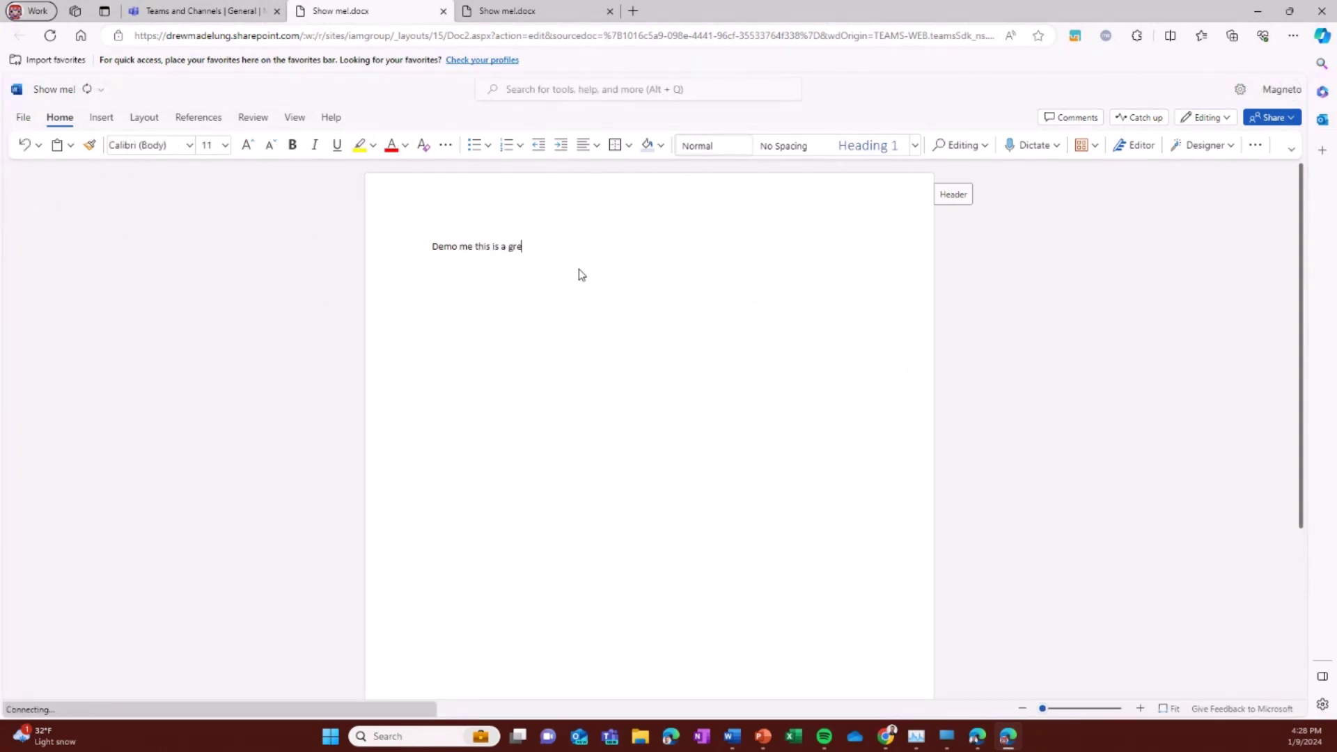
key(Return)
key(Return)
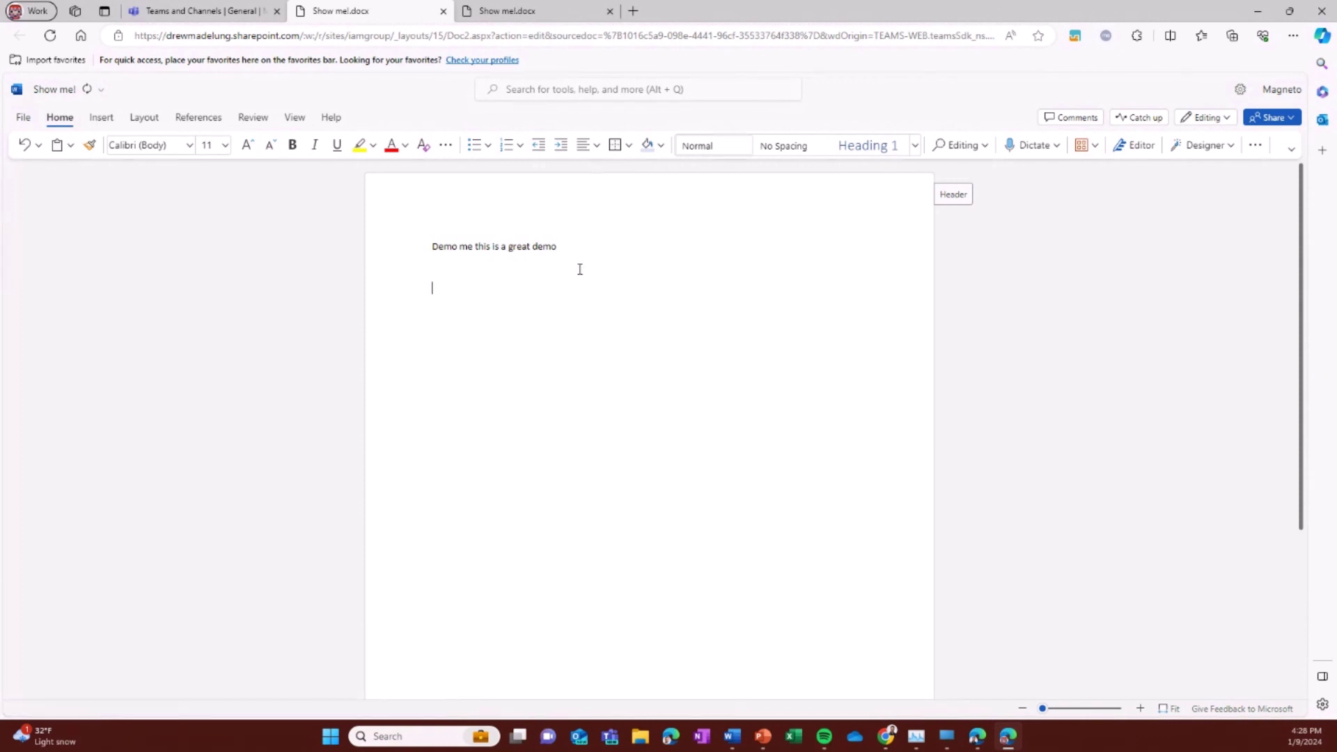
text(I love guest access)
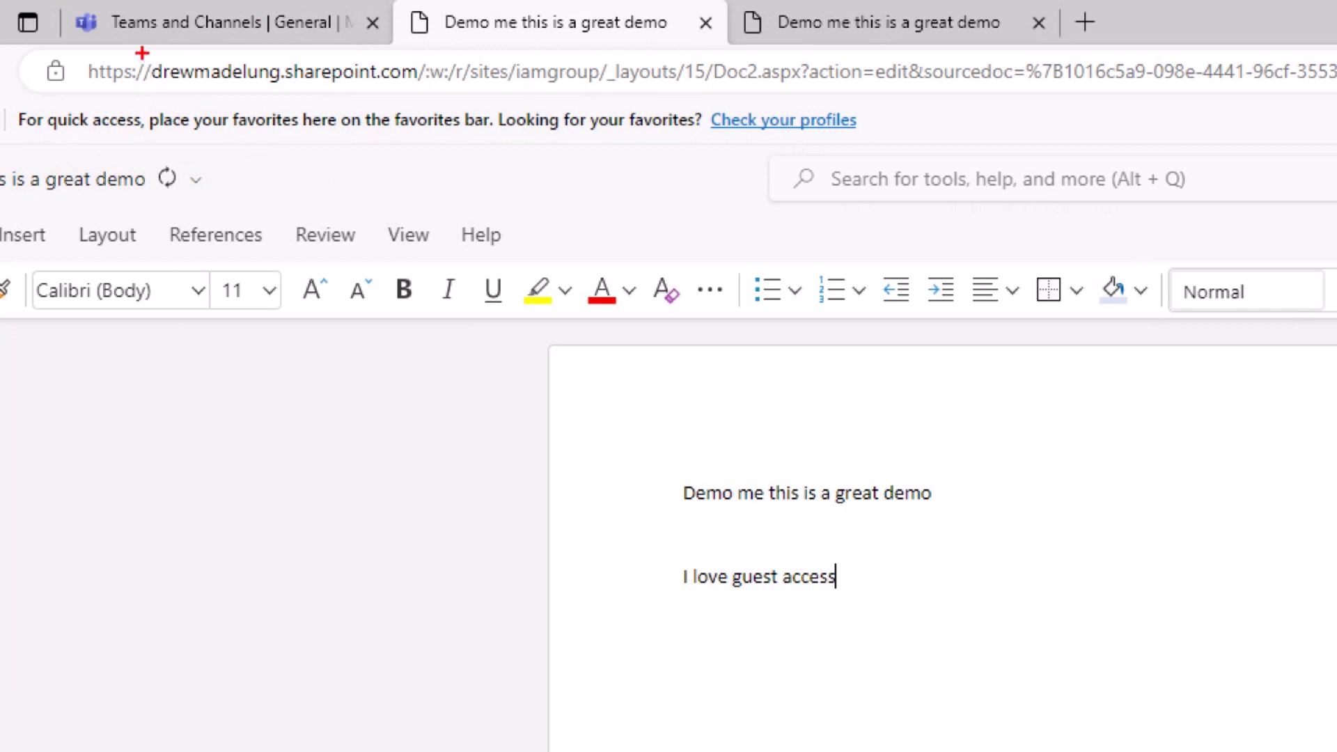
mouse_move(141, 54)
mouse_down()
mouse_move(134, 95)
mouse_move(422, 104)
mouse_move(440, 72)
mouse_up()
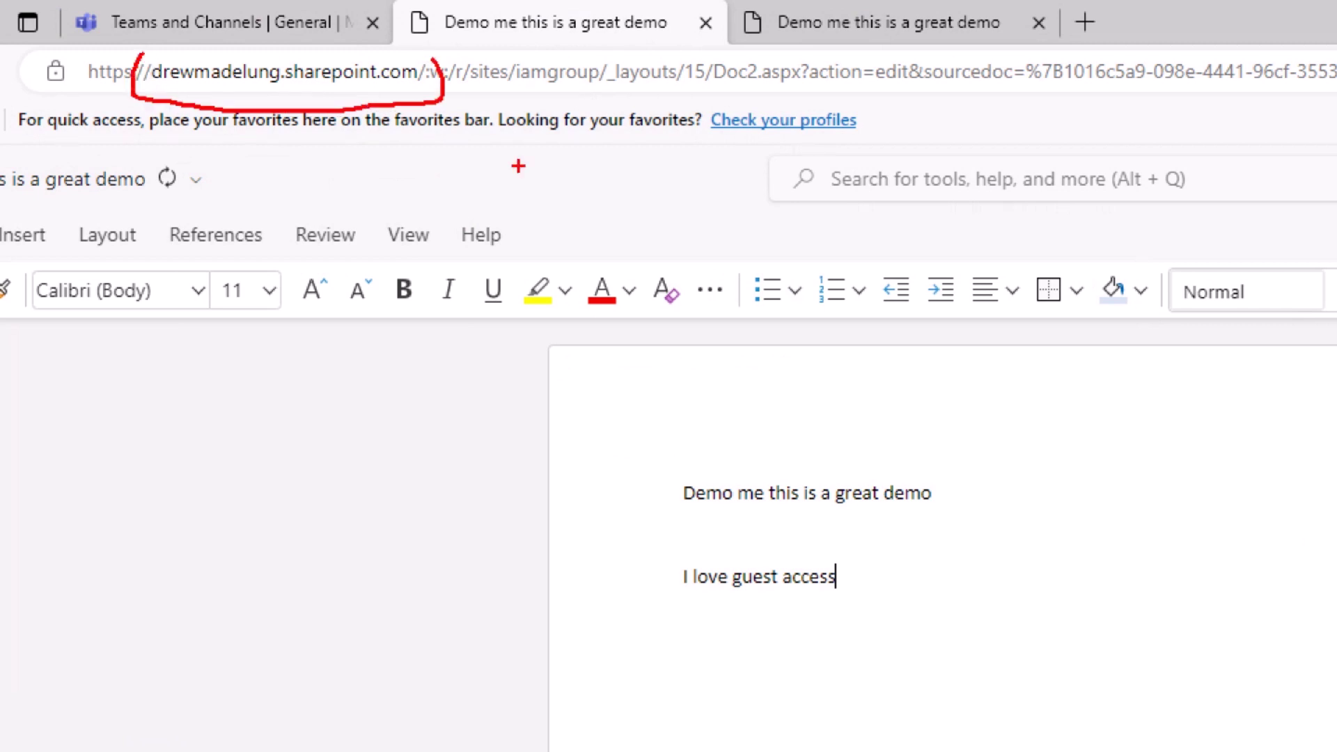
drag(520, 91, 587, 91)
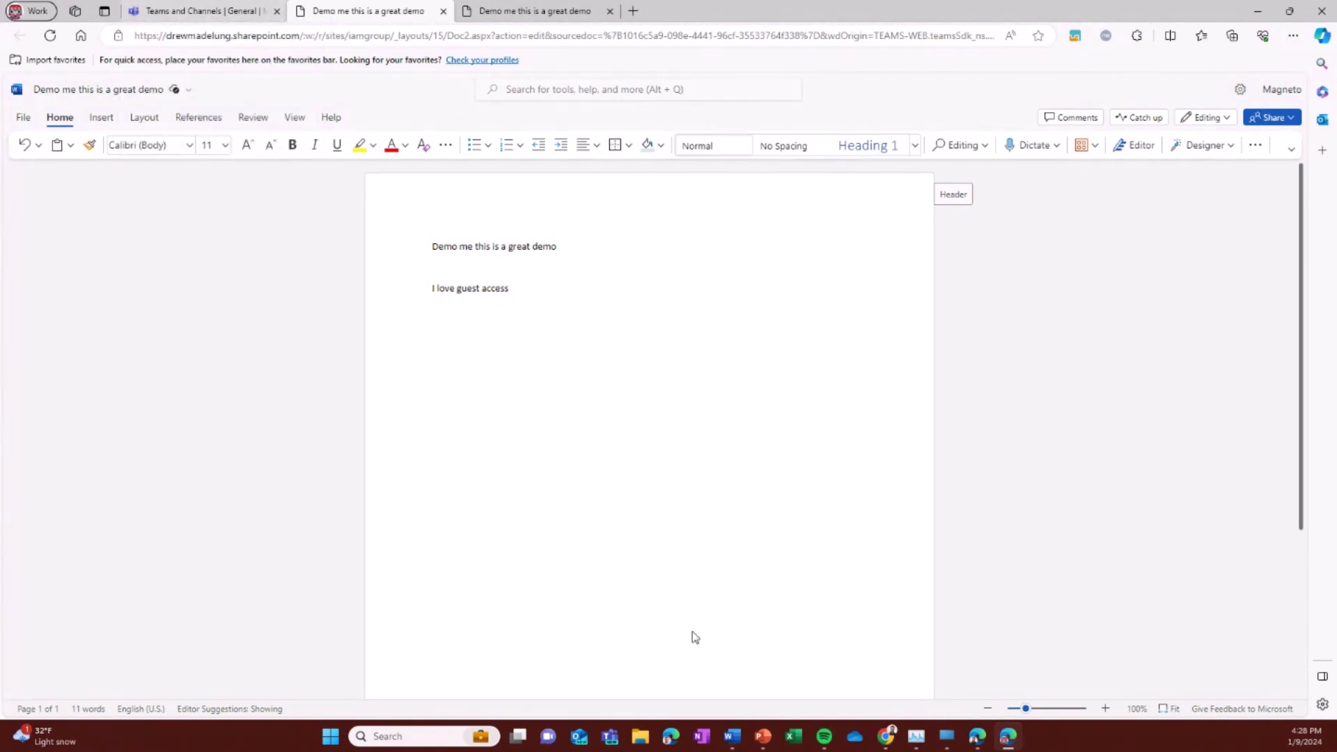
Switch to the host's Teams window and examine the guest's post in the General channel of I Am Group - HR.
click(977, 740)
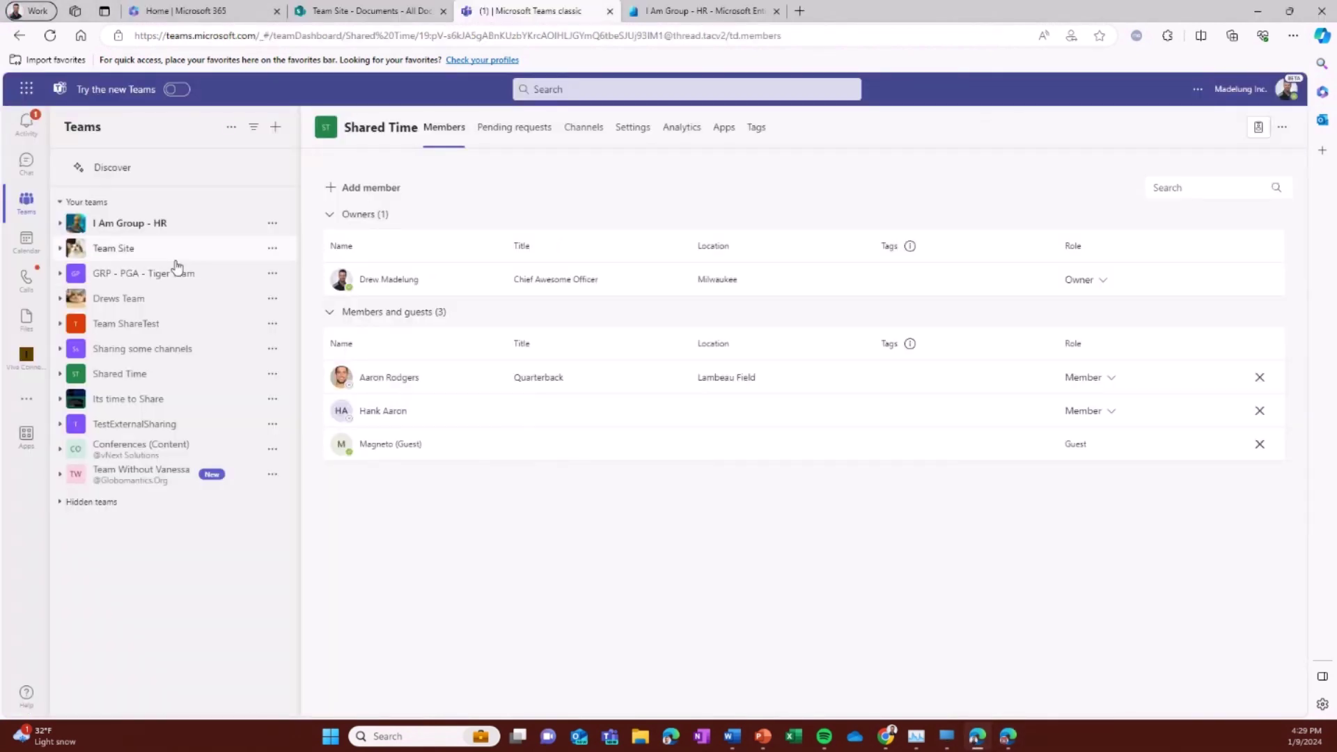
click(153, 227)
click(115, 247)
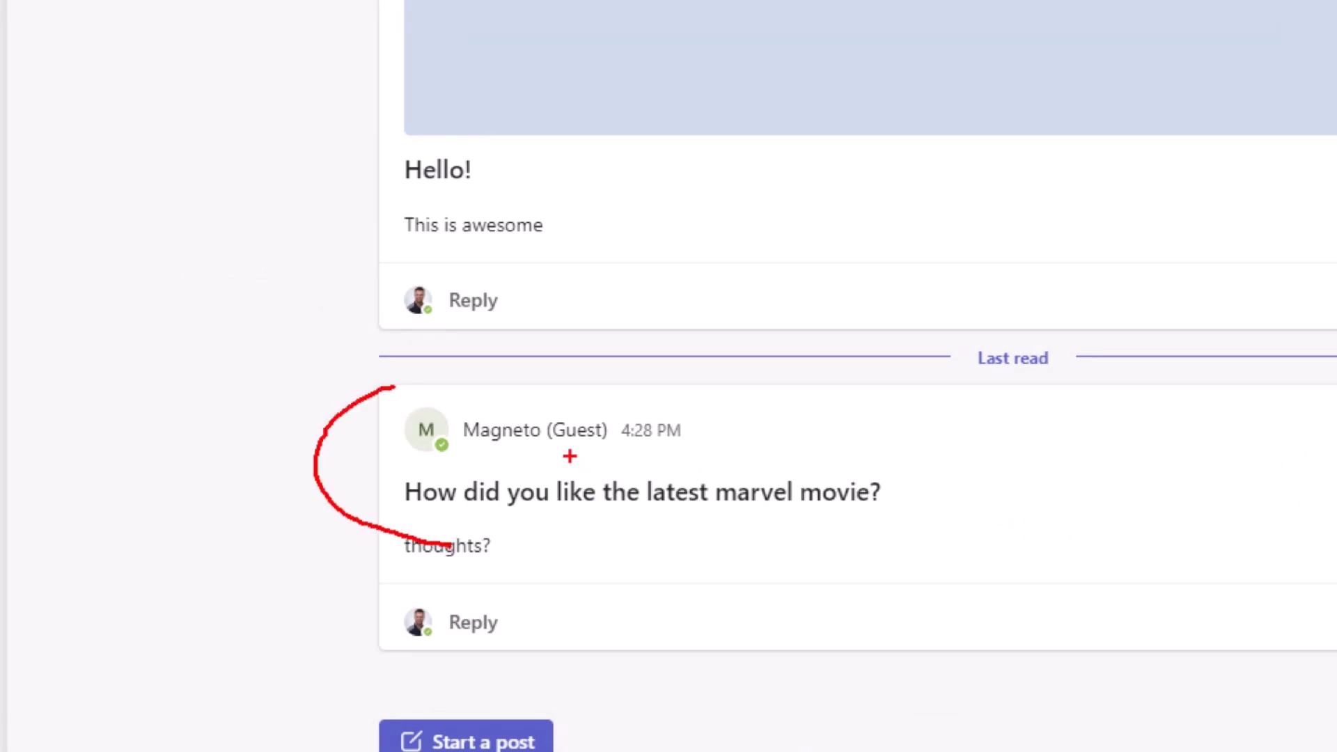
mouse_move(547, 451)
mouse_down()
mouse_move(615, 449)
mouse_move(611, 410)
mouse_move(542, 454)
mouse_up()
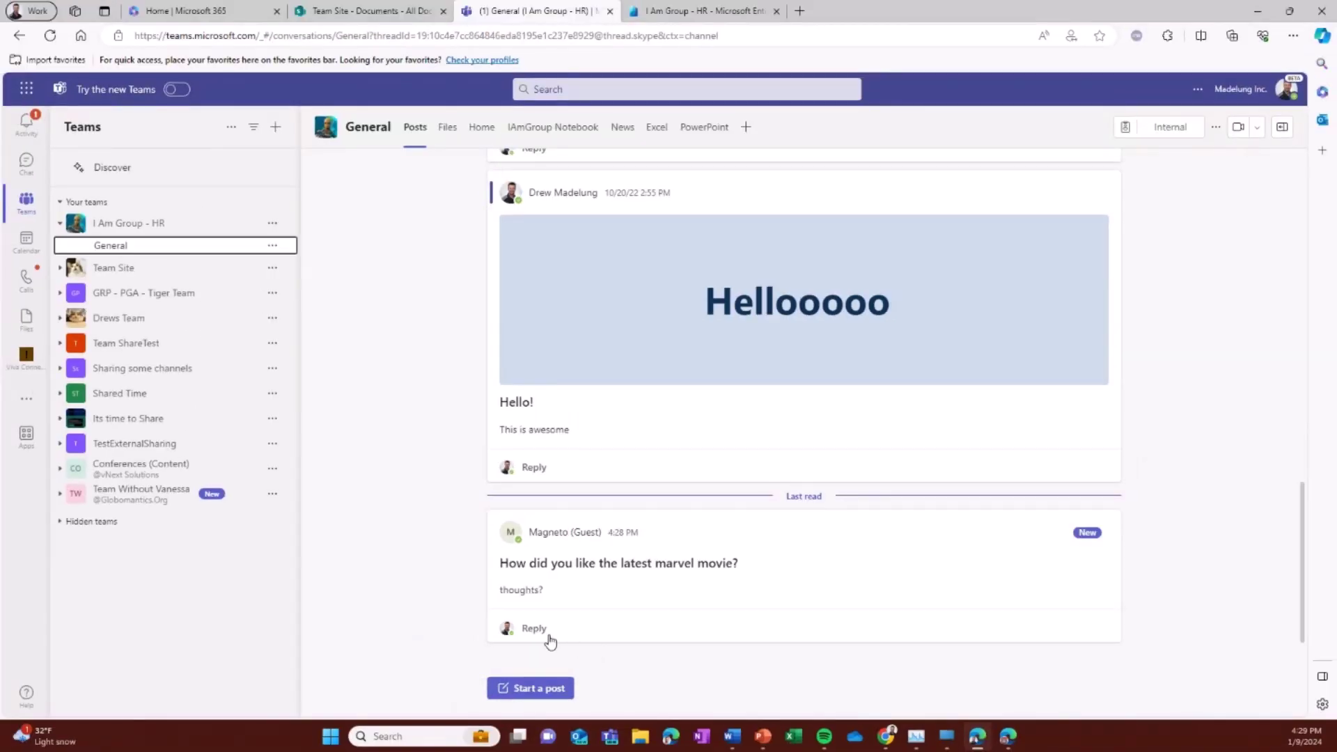
Write a reply to the guest's post reading "I thought it wasn't great and I am getting superhero movie fati".
click(472, 622)
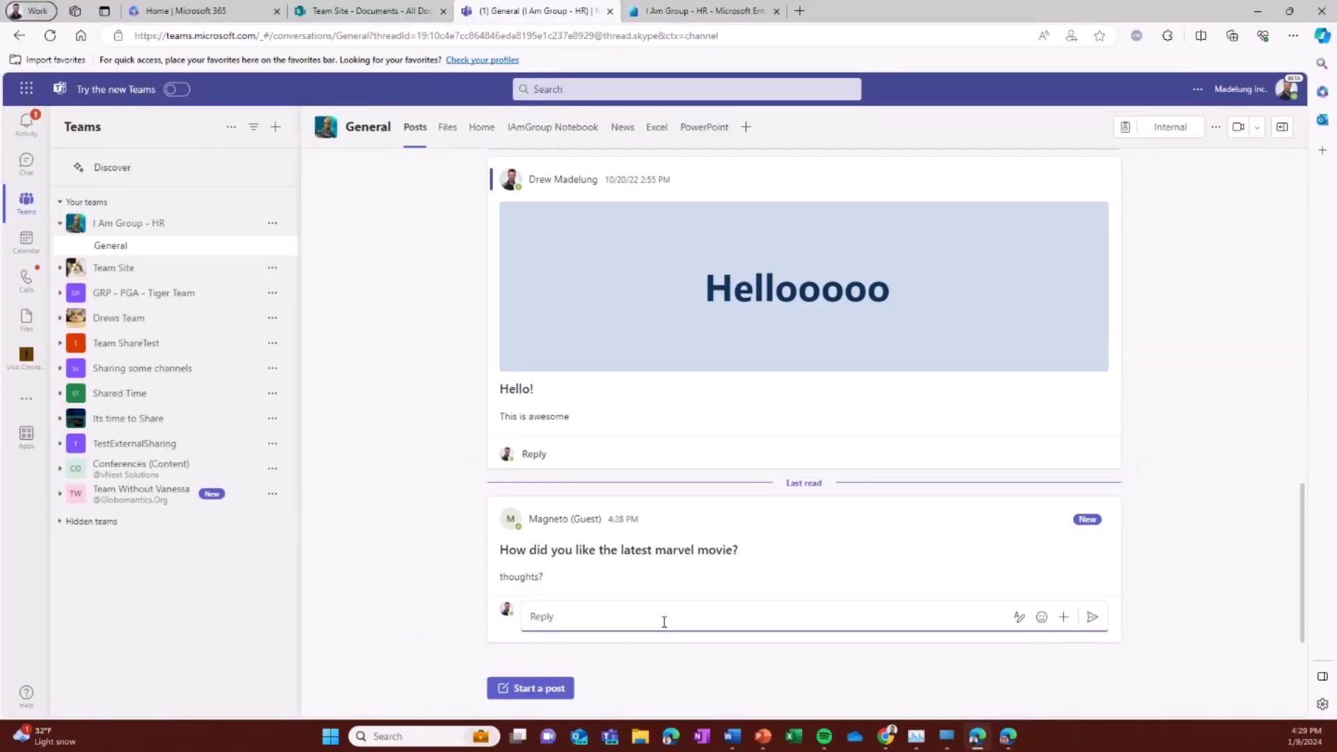
text(I thought it wasn't great and I am getting superh)
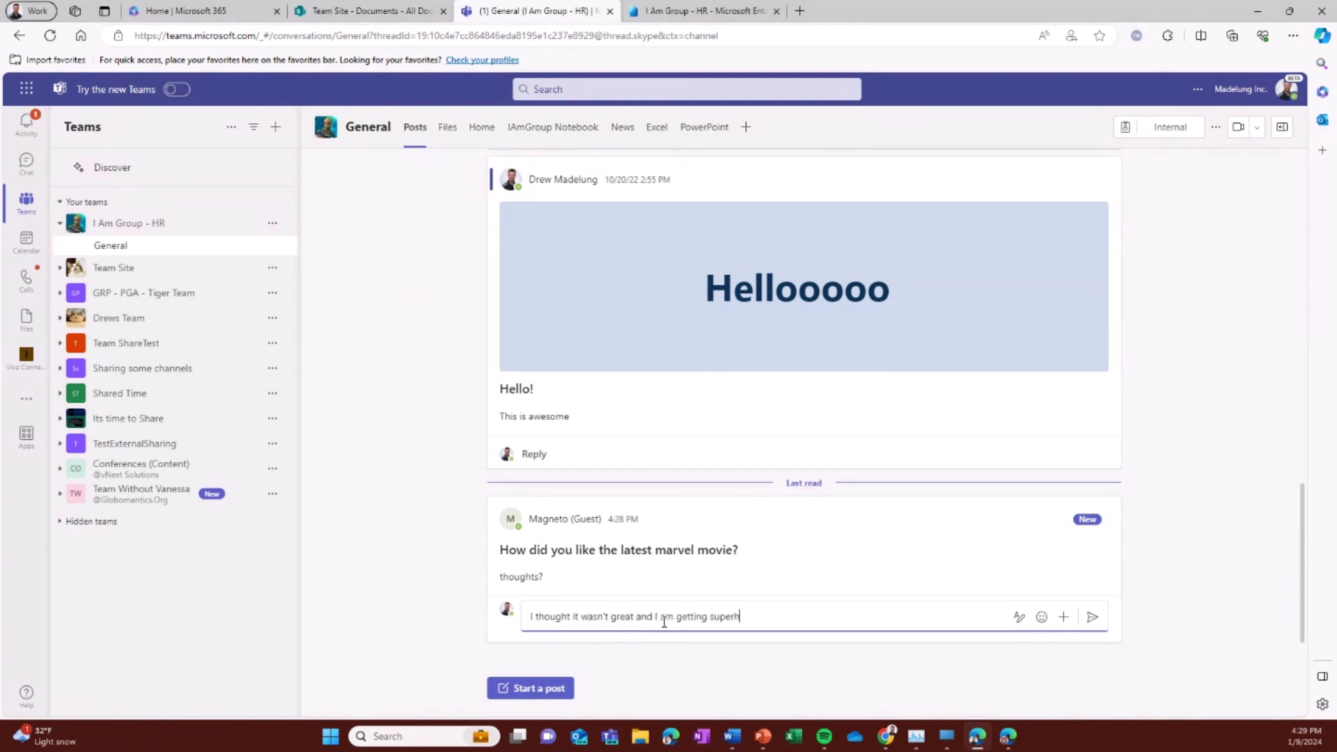
text(ero movie fat)
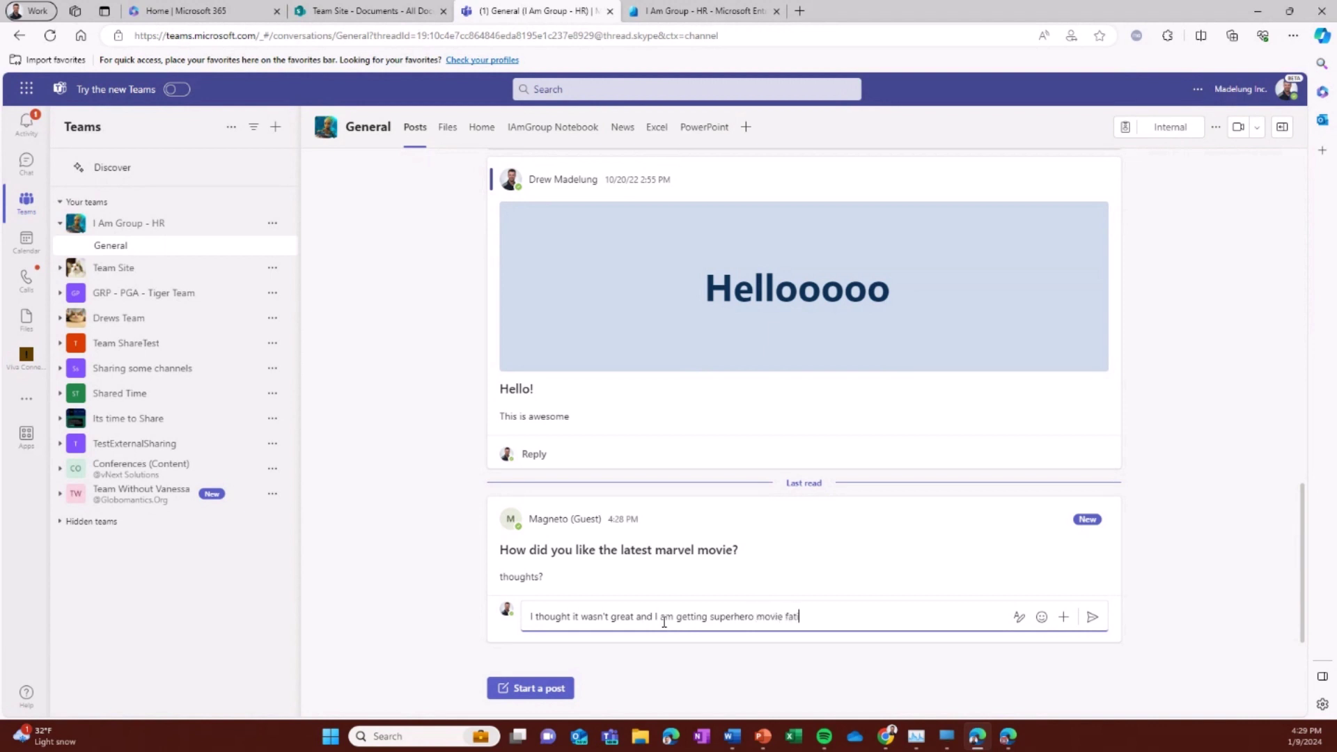